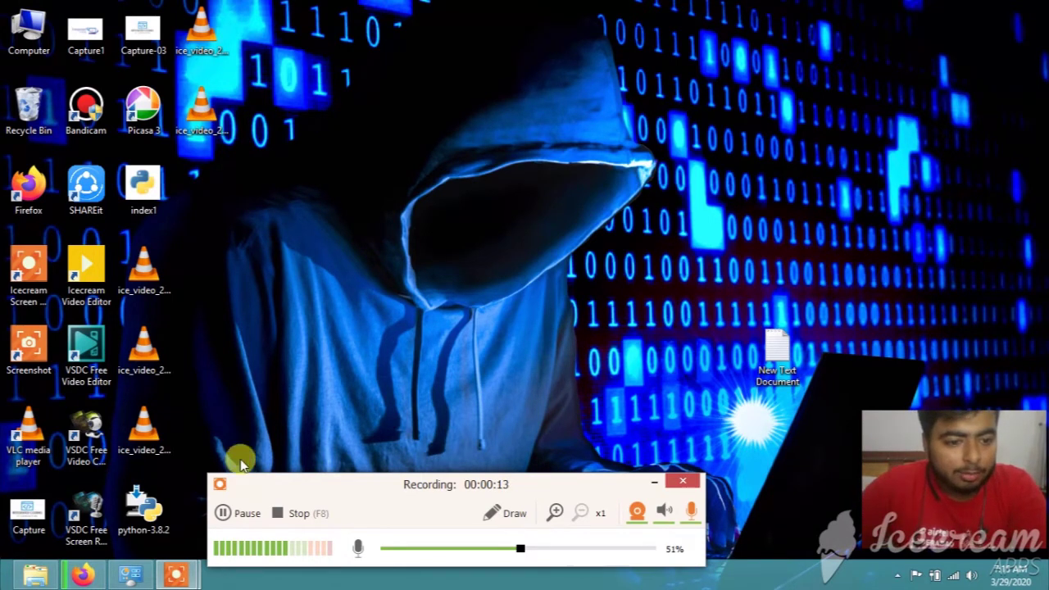
Switch to Firefox and request the Python 3.8.2 Windows installer from python.org, dismissing the save prompt.
mouse_move(85, 578)
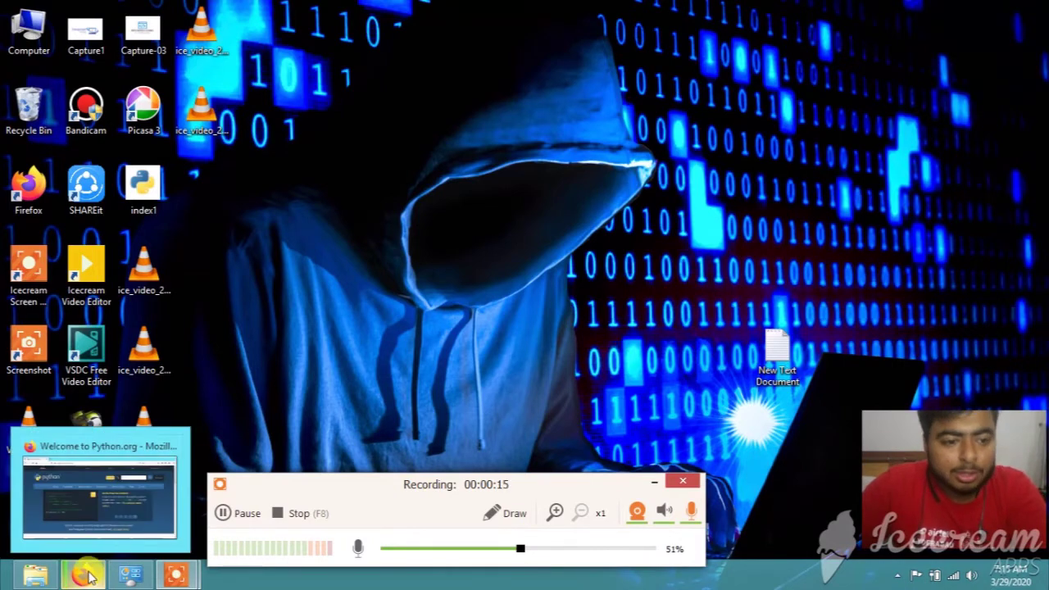
left_click(182, 518)
left_click(368, 34)
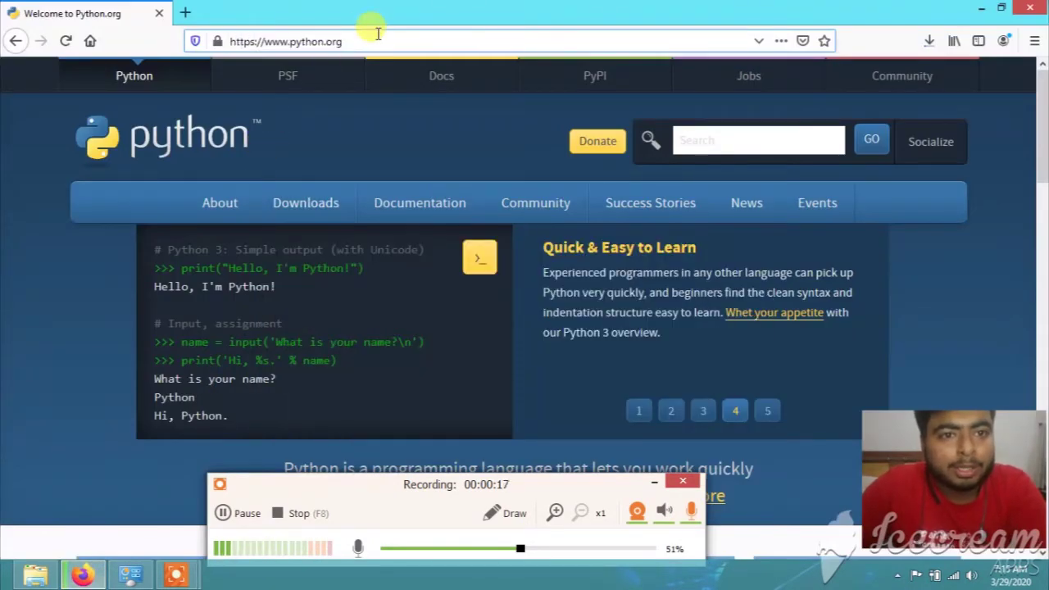
left_click(76, 16)
left_click(402, 41)
mouse_move(300, 212)
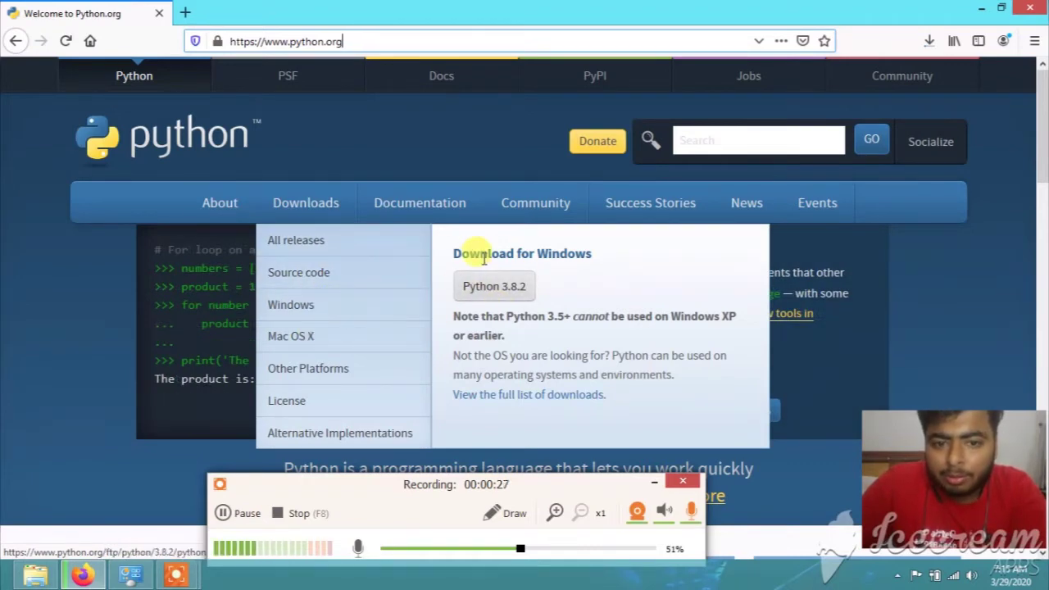
left_click(495, 288)
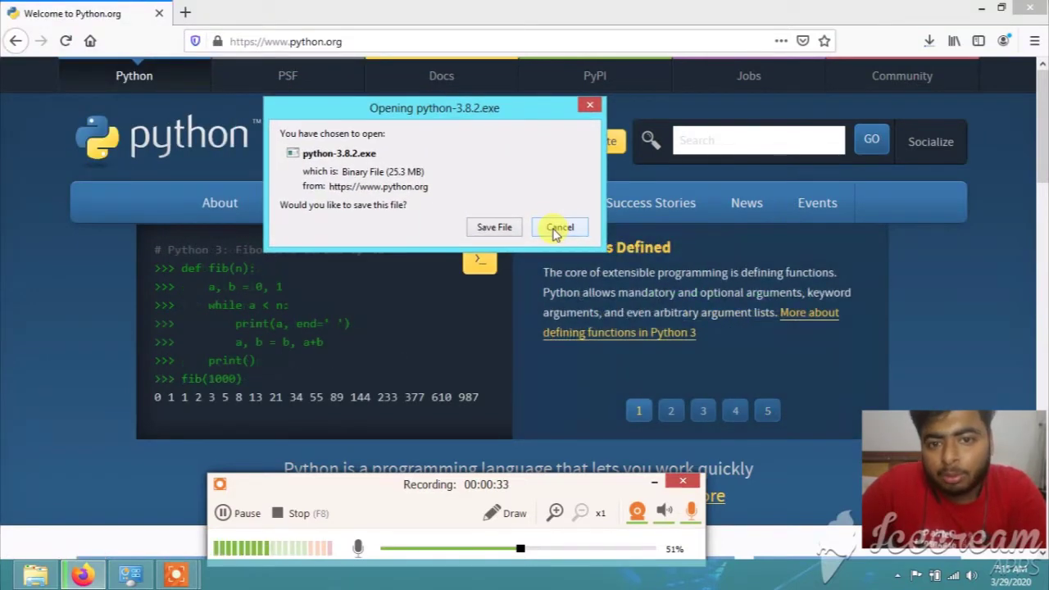
left_click(557, 229)
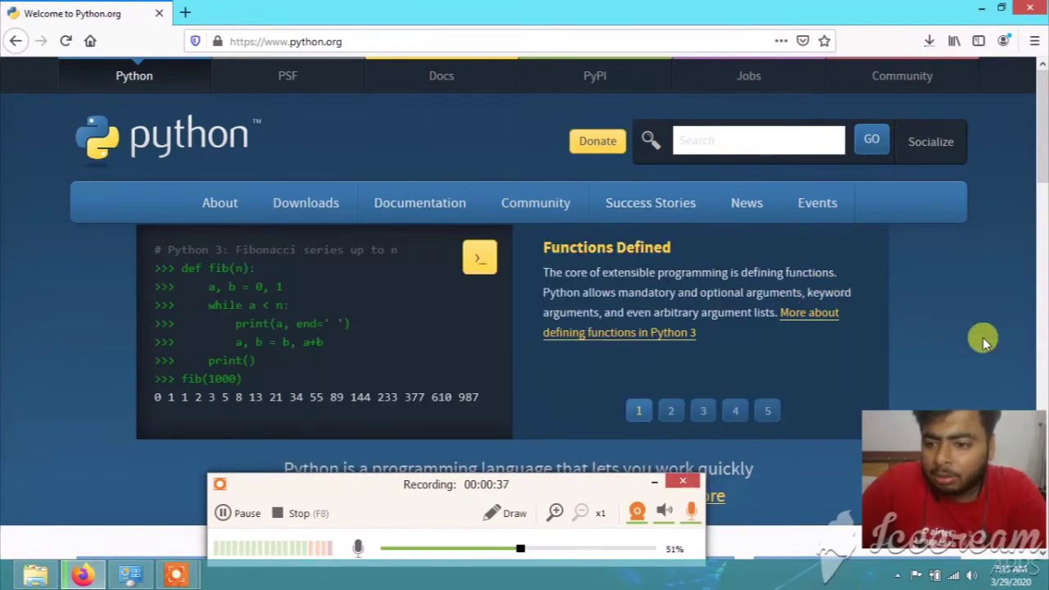
Install Python 3.8.2 with default settings and Add Python 3.8 to PATH enabled, using the python-3.8.2 installer on the desktop.
key("super+d")
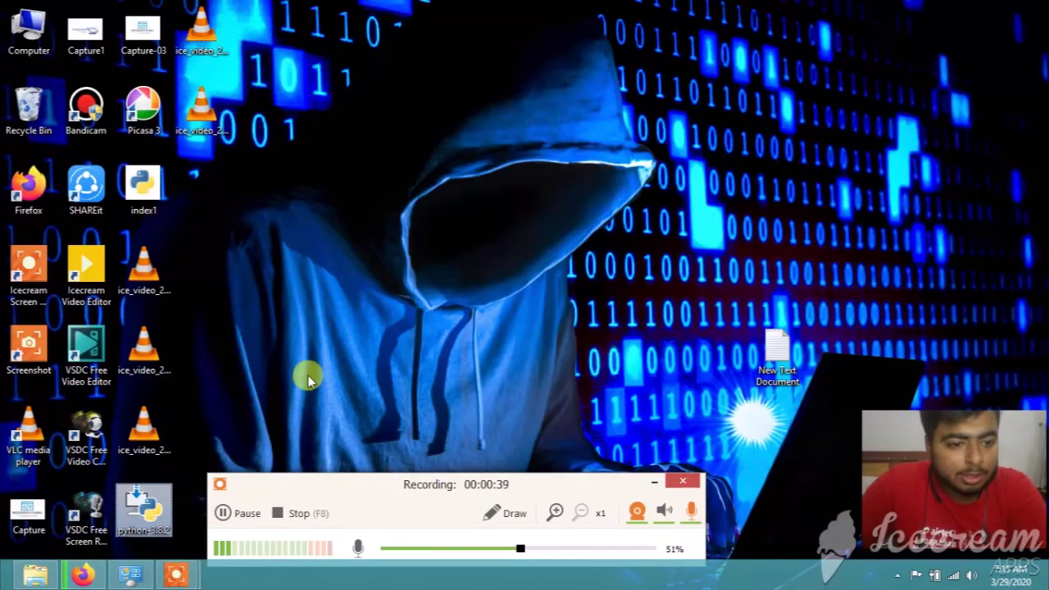
double_click(144, 512)
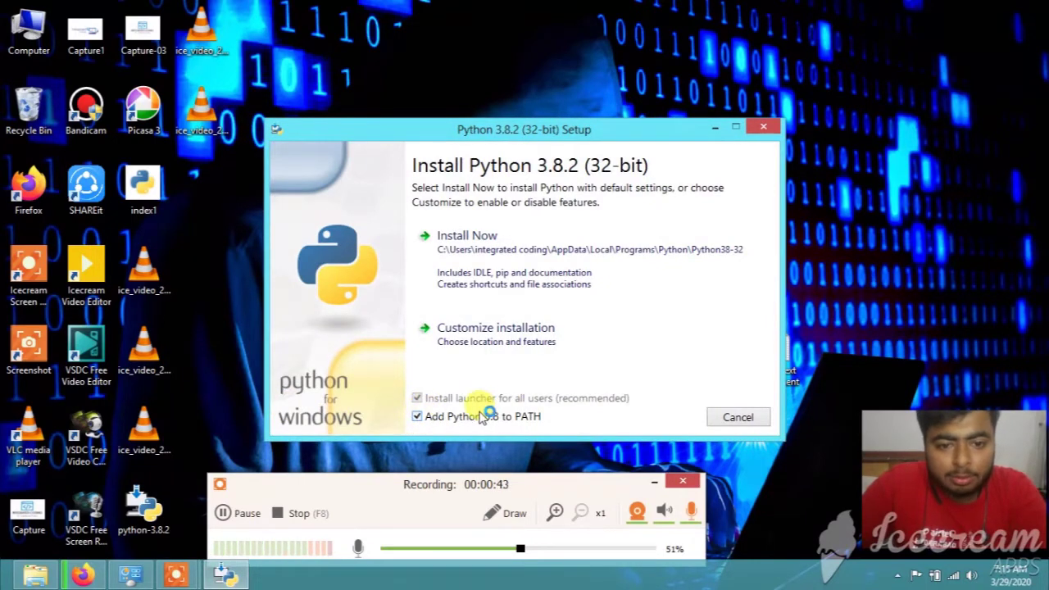
left_click(472, 271)
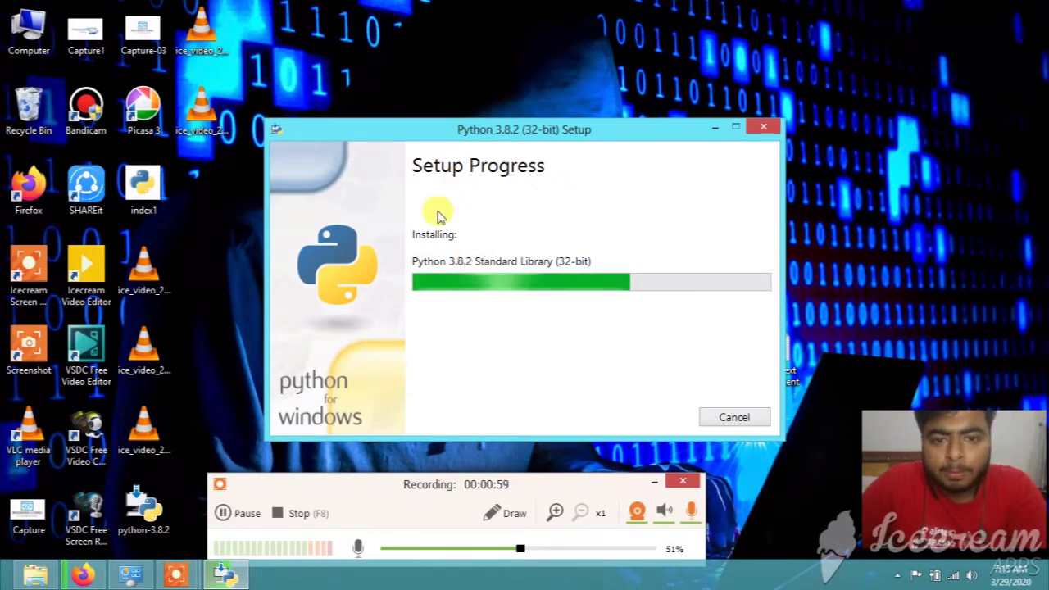
left_click_drag(525, 129, 525, 96)
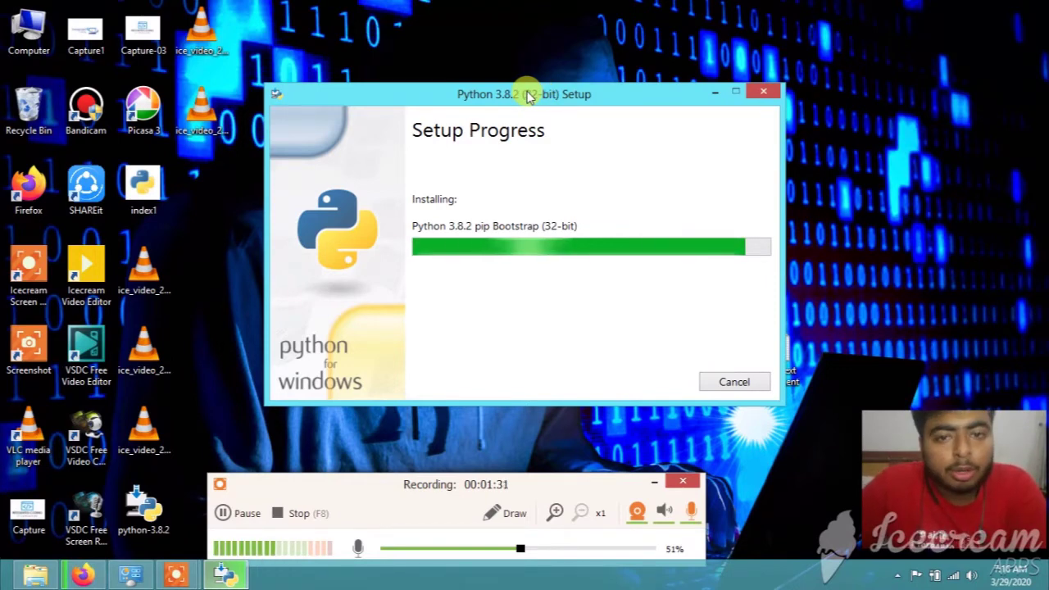
left_click_drag(529, 97, 518, 78)
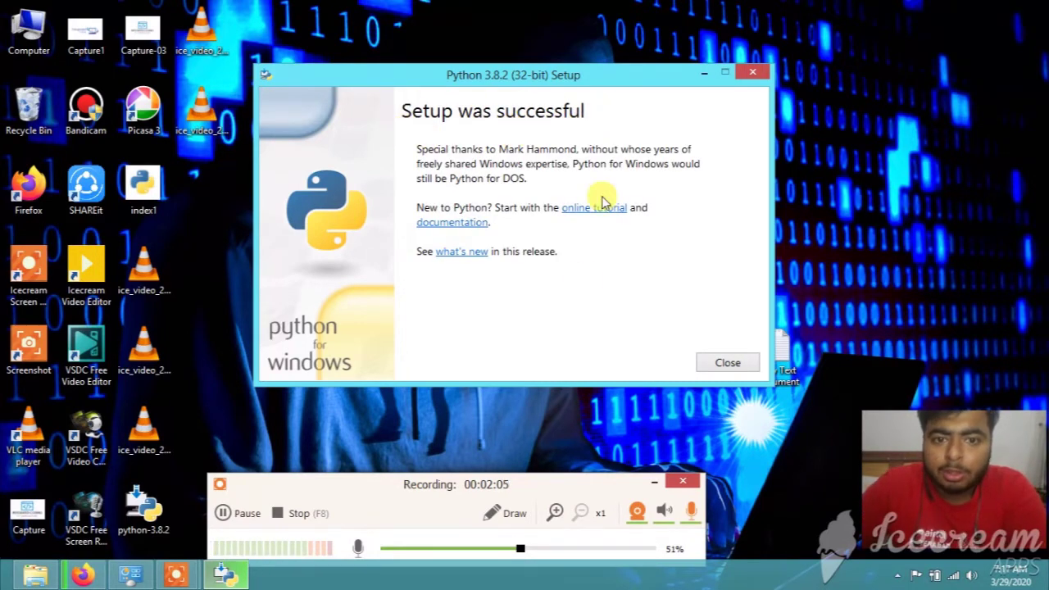
left_click(729, 361)
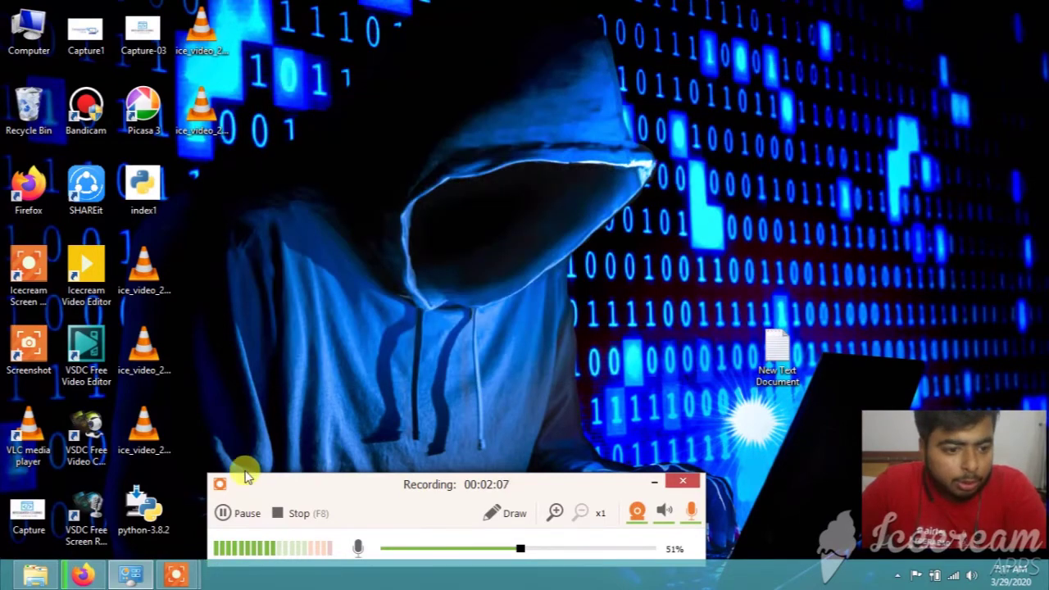
Open the Users folder on Local Disk (C:) in File Explorer.
double_click(20, 41)
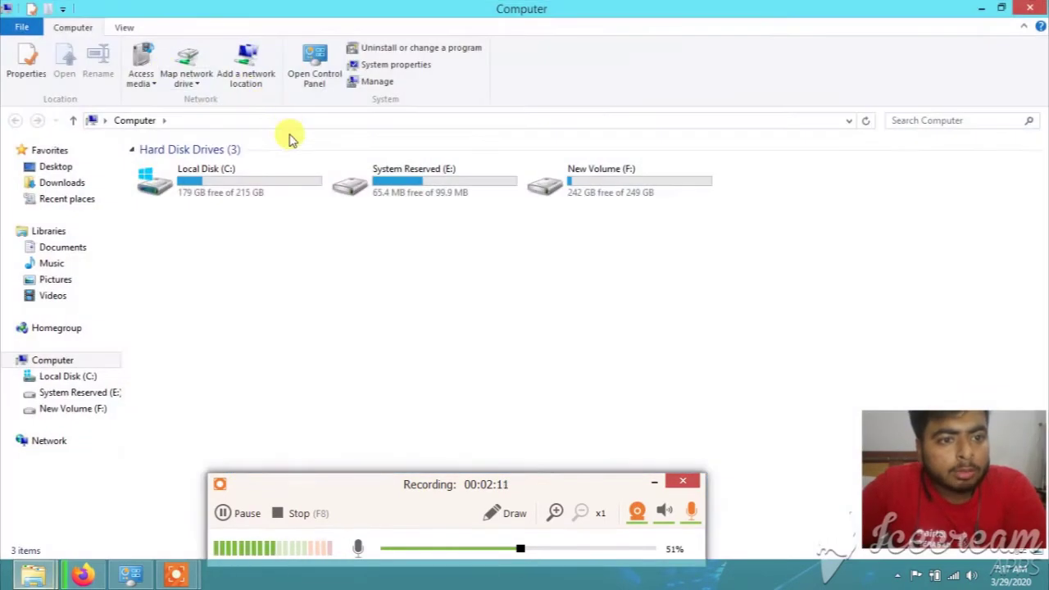
right_click(282, 282)
left_click(323, 337)
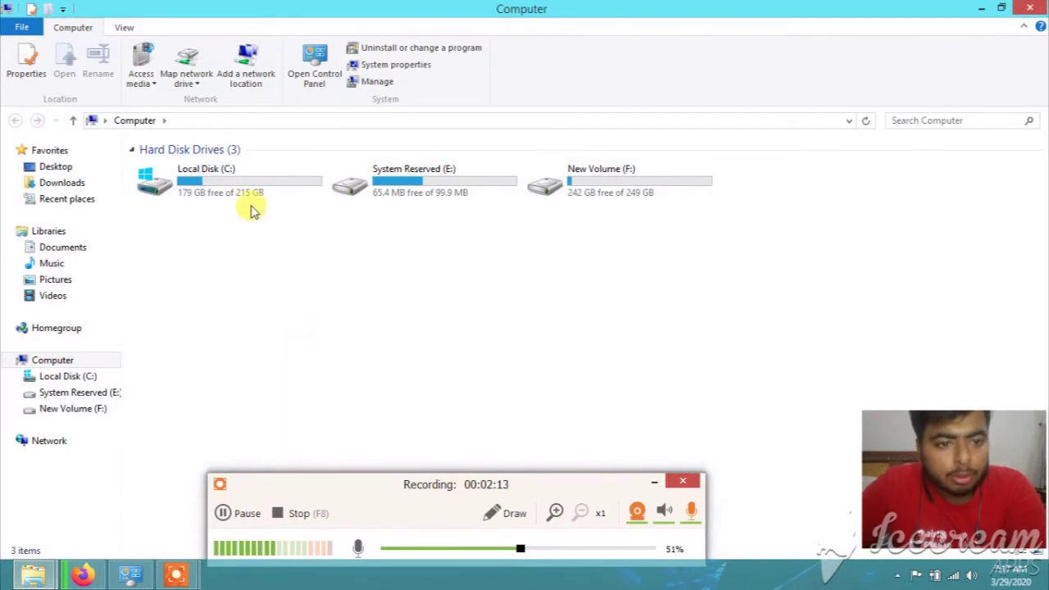
left_click(241, 184)
double_click(242, 184)
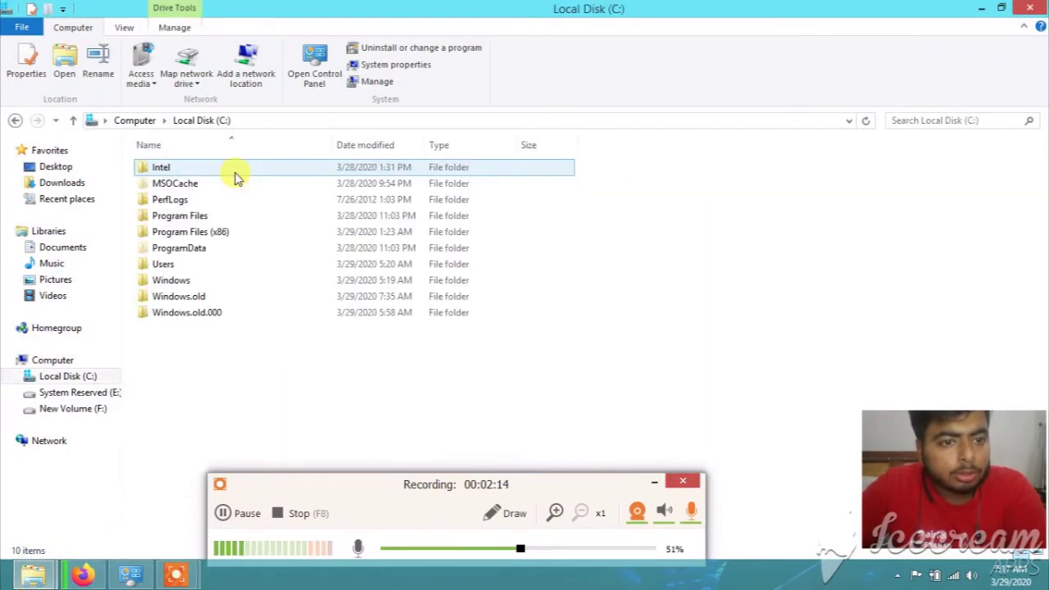
left_click(211, 267)
double_click(210, 267)
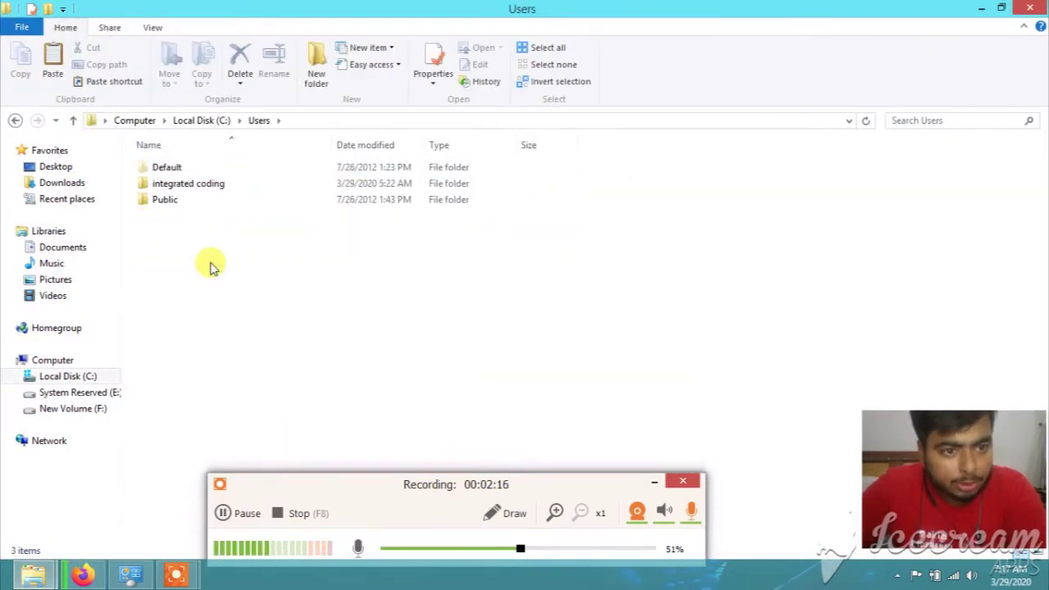
Go to the Python installation folder integrated coding\AppData\Local\Programs\Python\Python38-32.
double_click(213, 189)
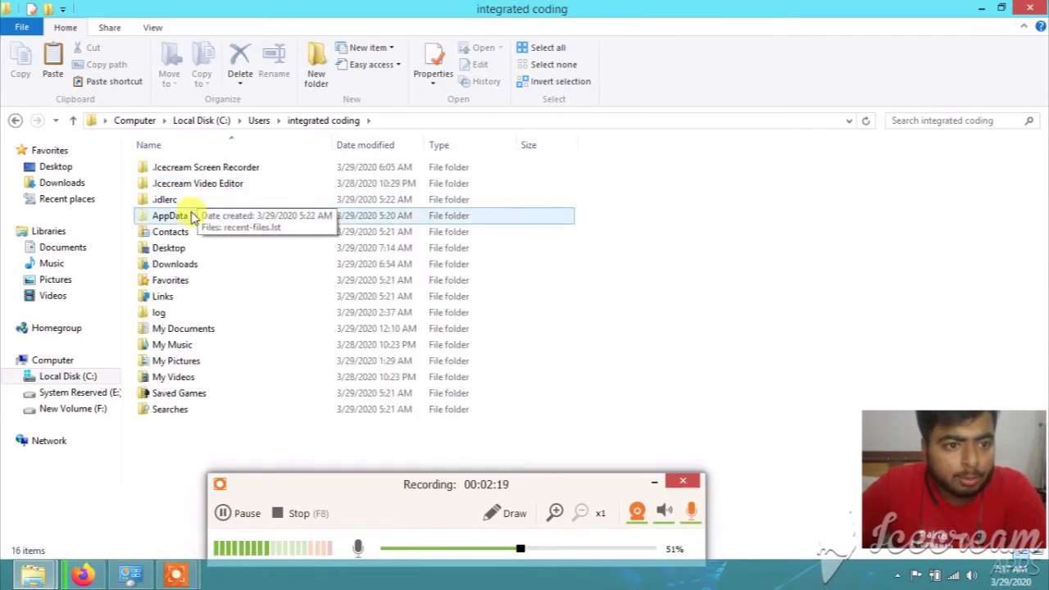
double_click(192, 218)
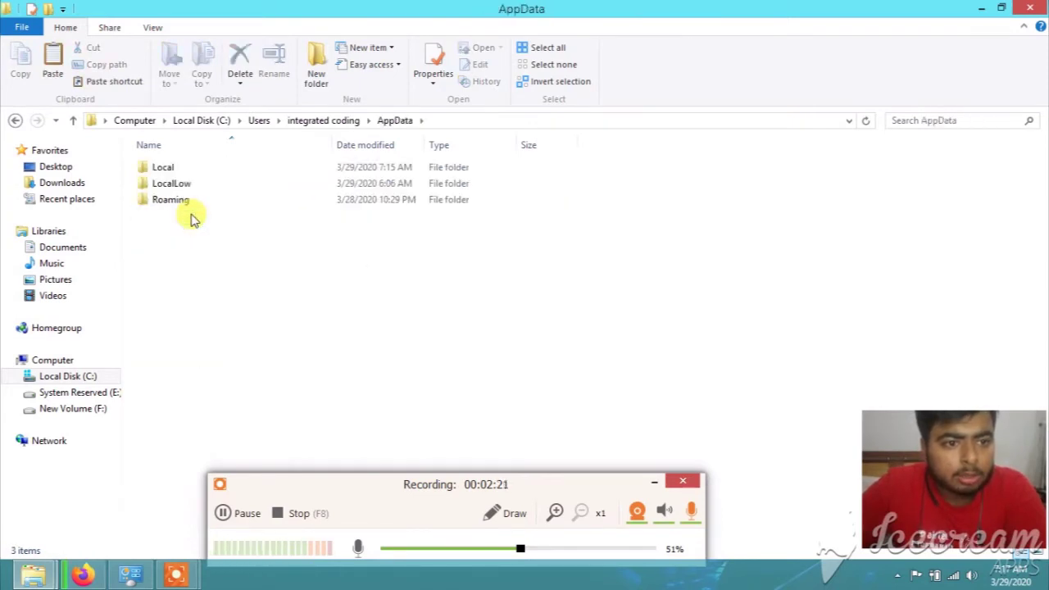
double_click(183, 169)
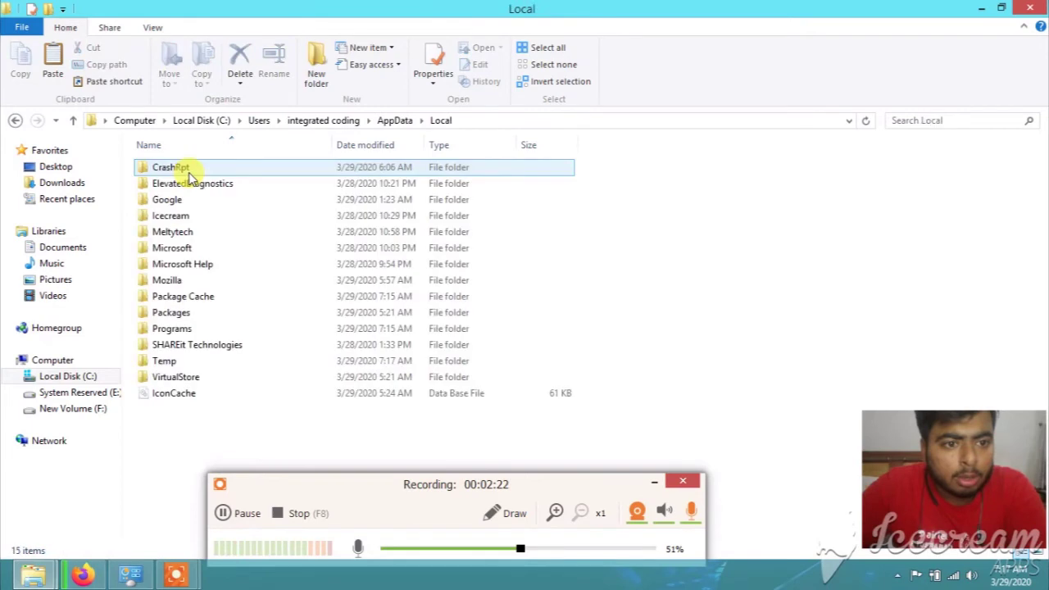
double_click(200, 329)
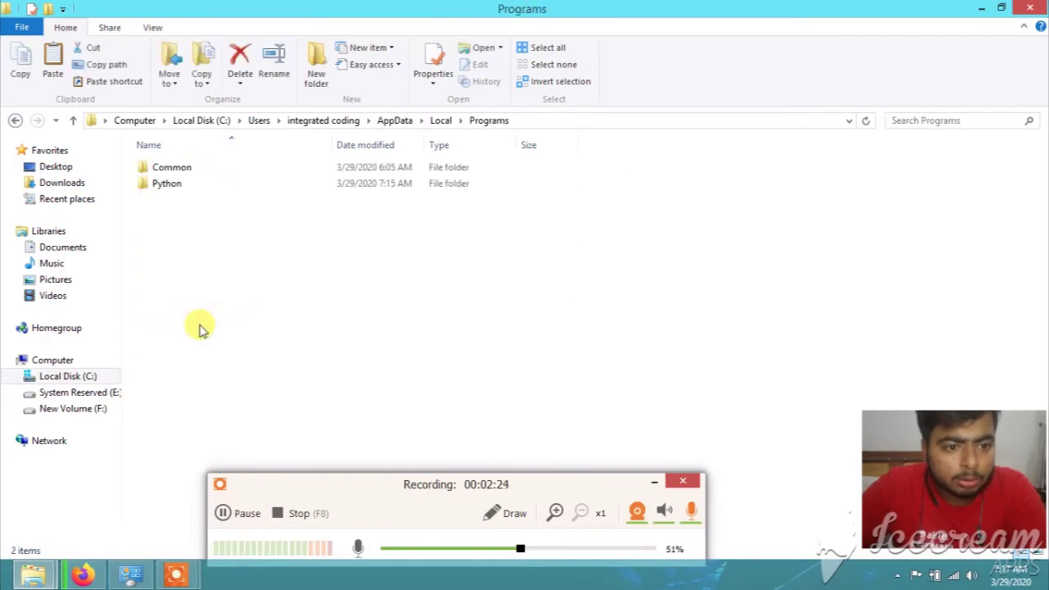
double_click(195, 184)
double_click(187, 168)
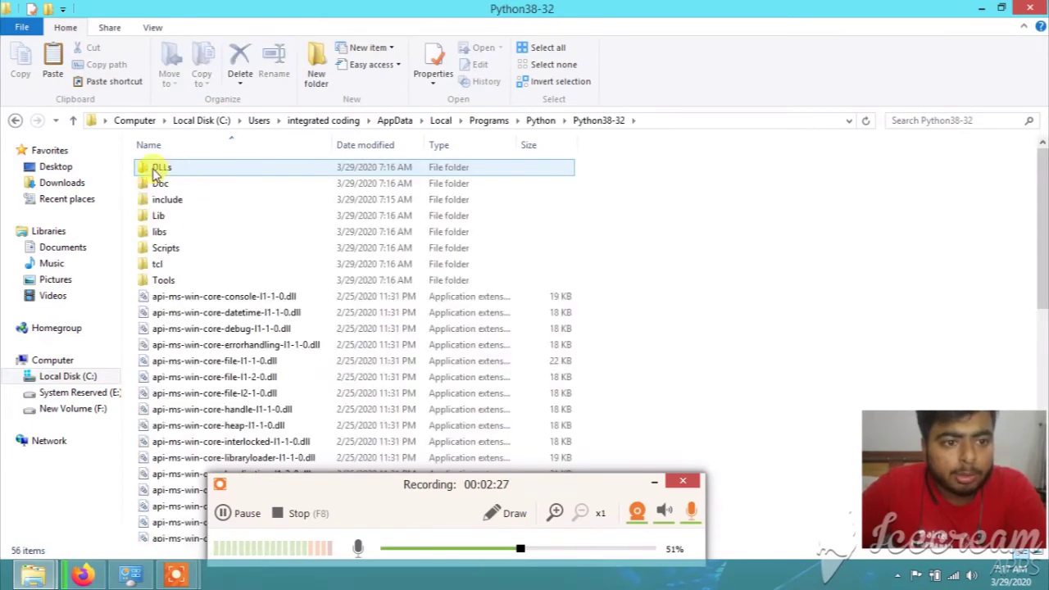
Look over the contents of the Python38-32 folder and copy its full path.
scroll(499, 234, "down", 8)
scroll(491, 231, "down", 3)
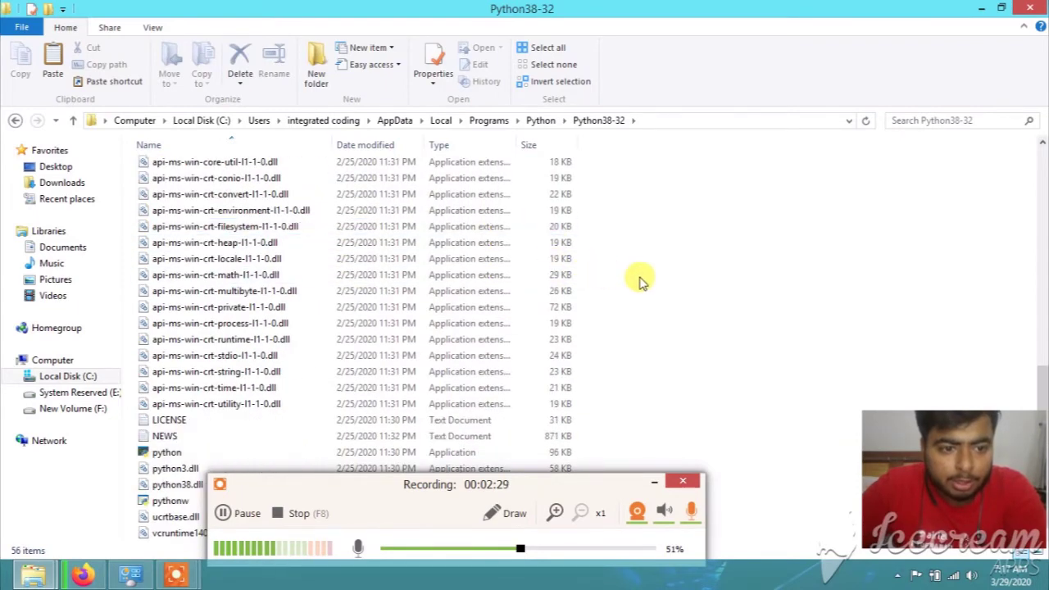
scroll(639, 279, "up", 10)
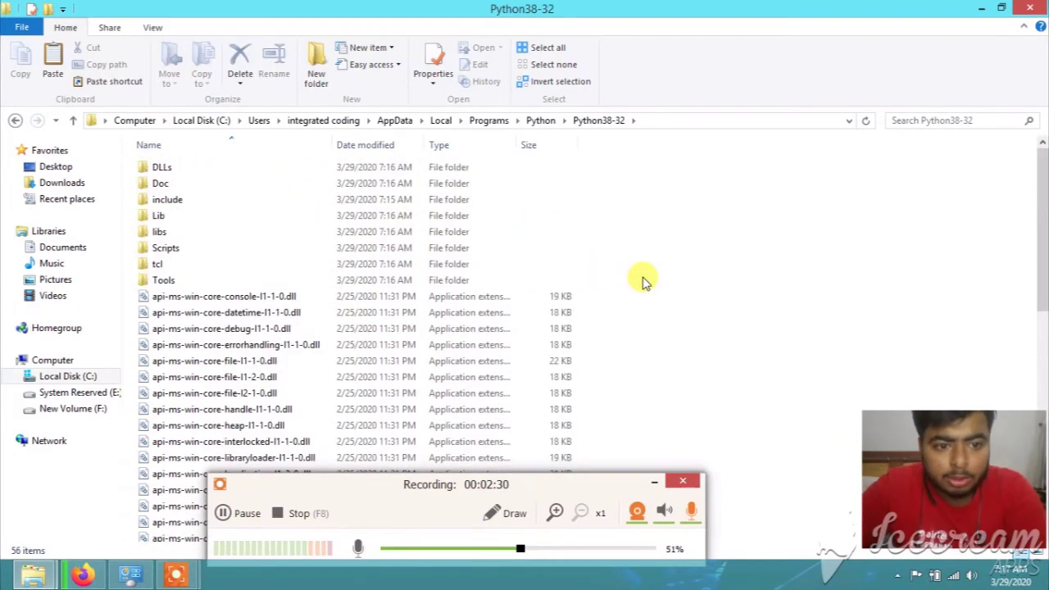
left_click(682, 121)
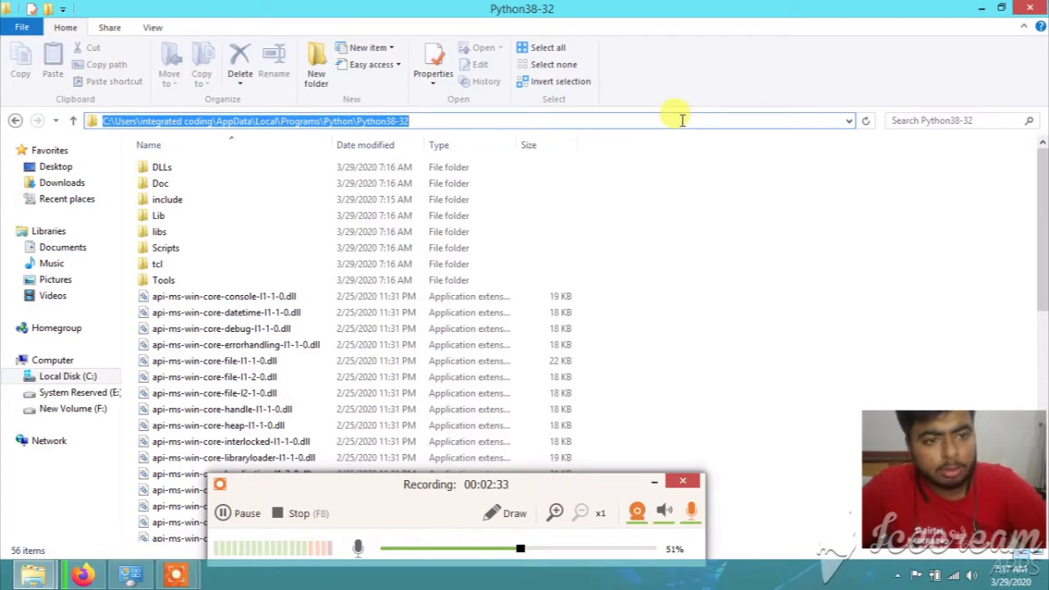
Open the advanced system settings from the computer's properties.
right_click(66, 360)
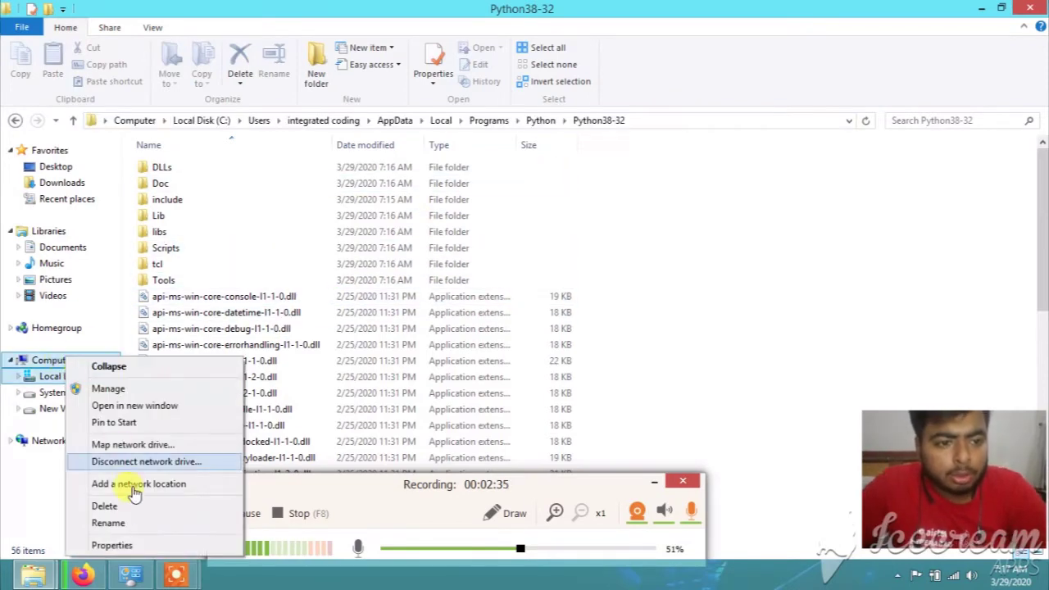
left_click(128, 544)
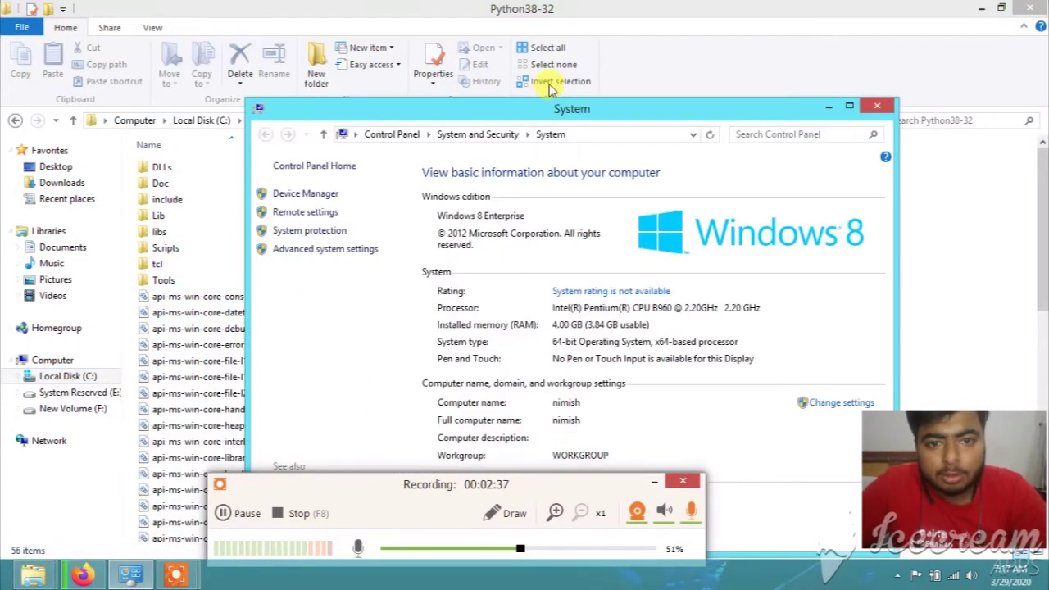
left_click_drag(558, 112, 489, 25)
left_click(239, 163)
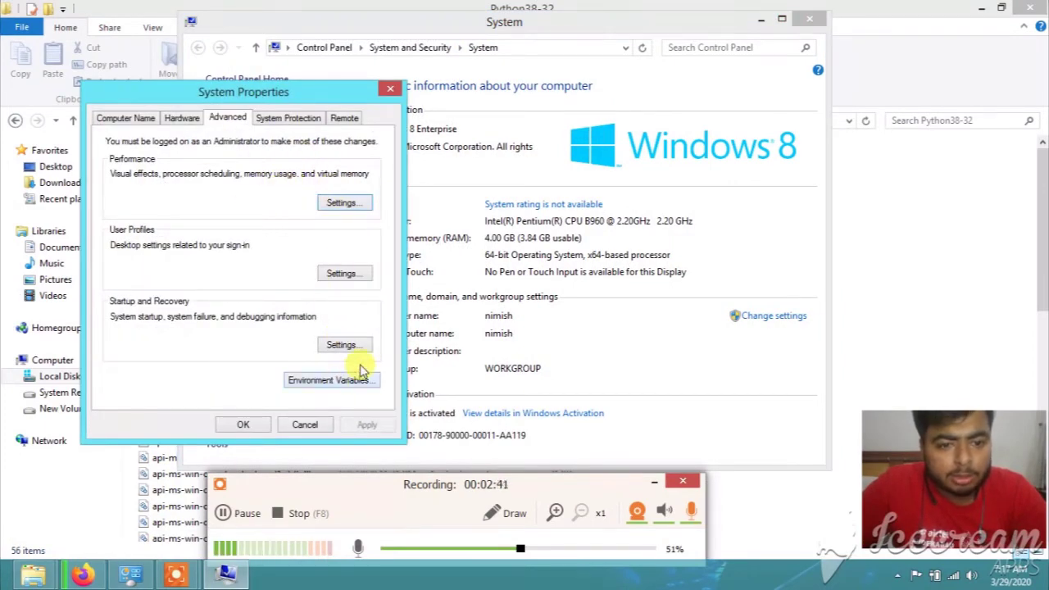
key("F9")
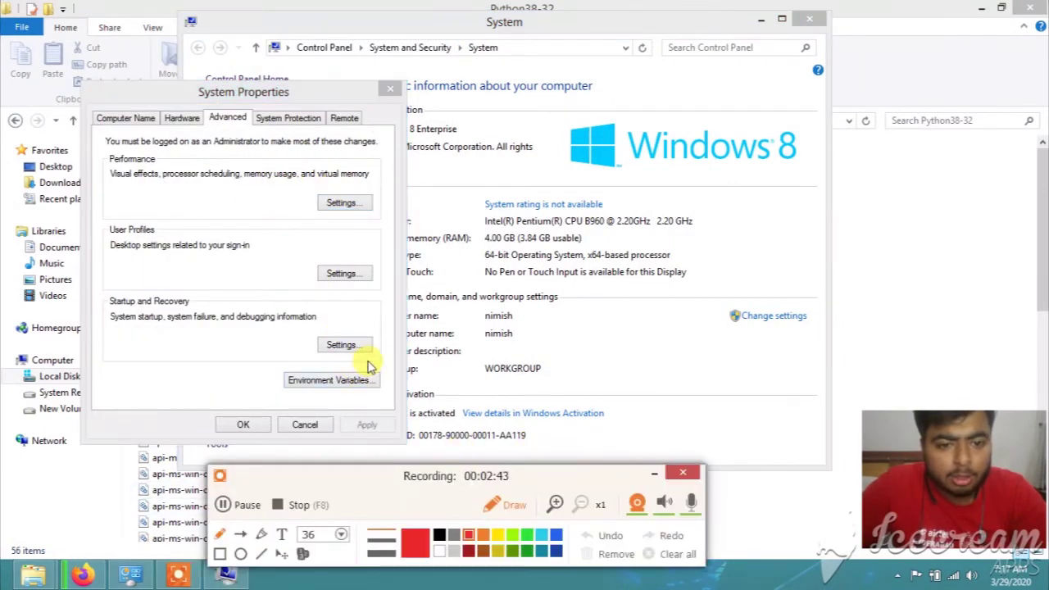
left_click_drag(367, 360, 267, 390)
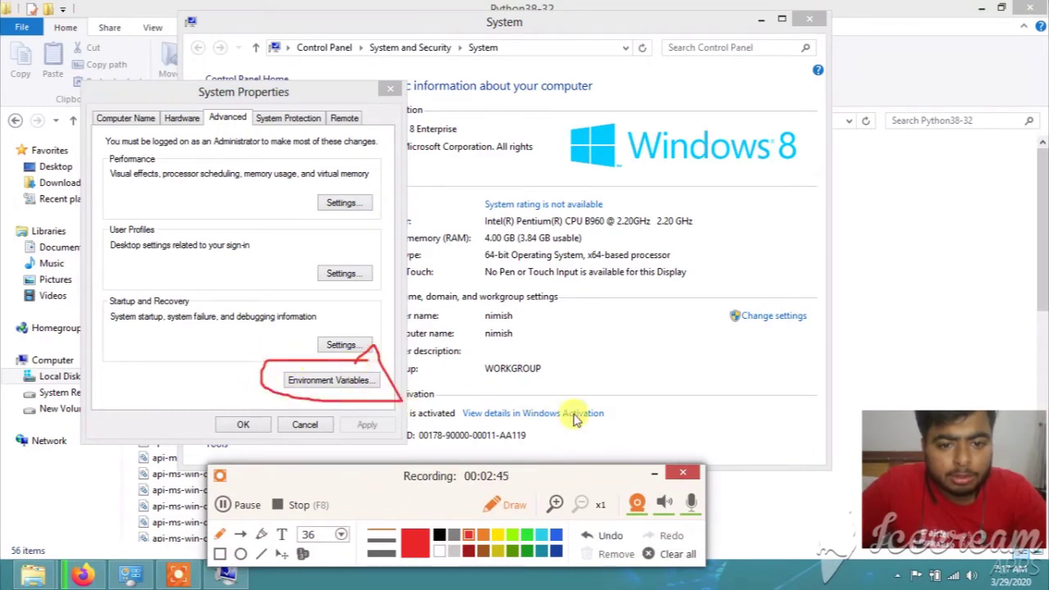
left_click(504, 506)
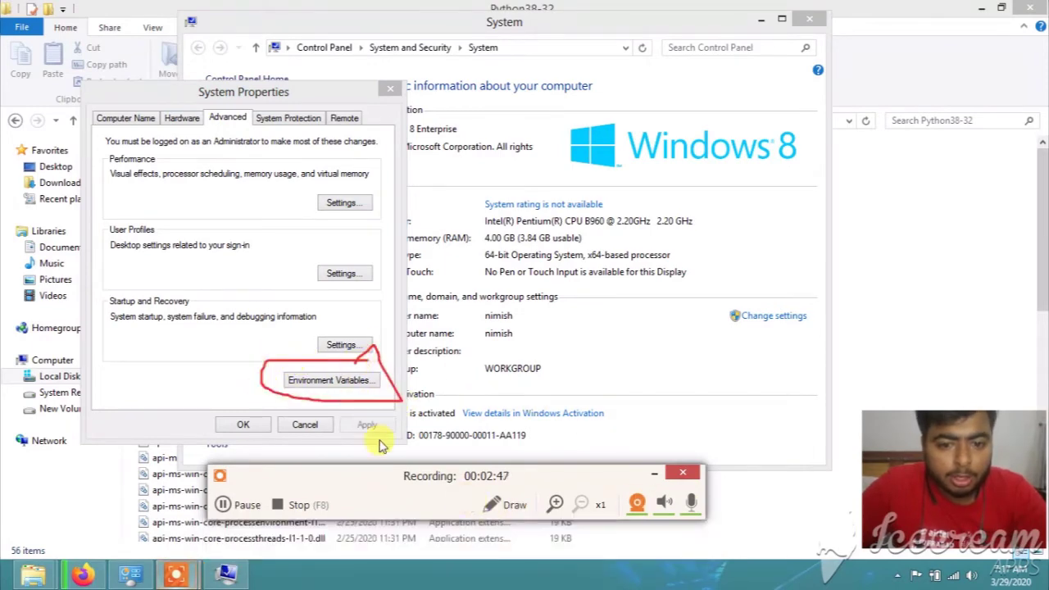
Open the environment variables and inspect the value of the system variable Path without changing it.
left_click(335, 388)
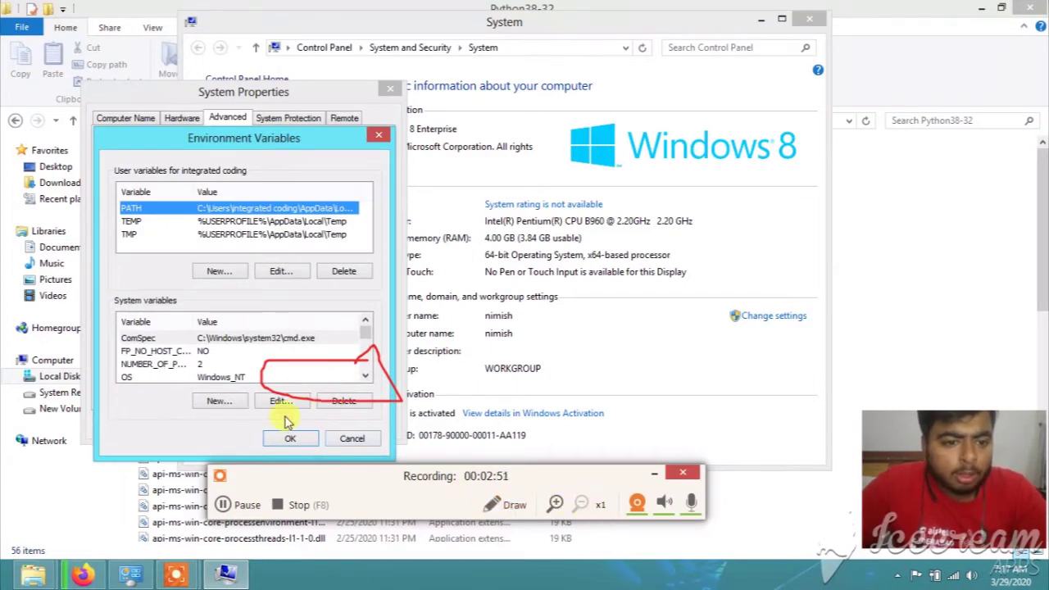
left_click(172, 339)
scroll(172, 351, "down", 1)
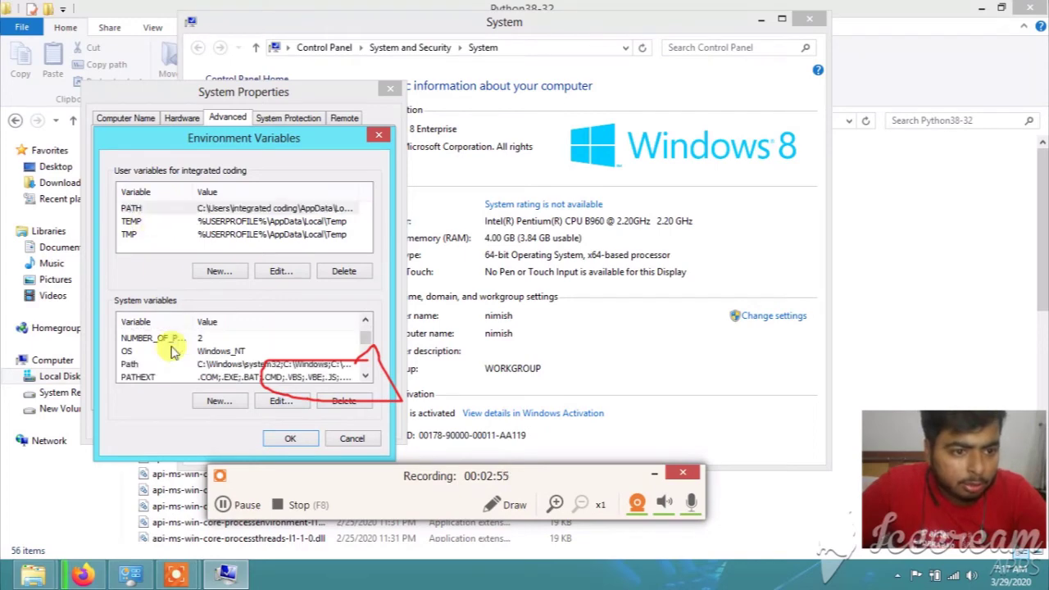
scroll(172, 350, "up", 1)
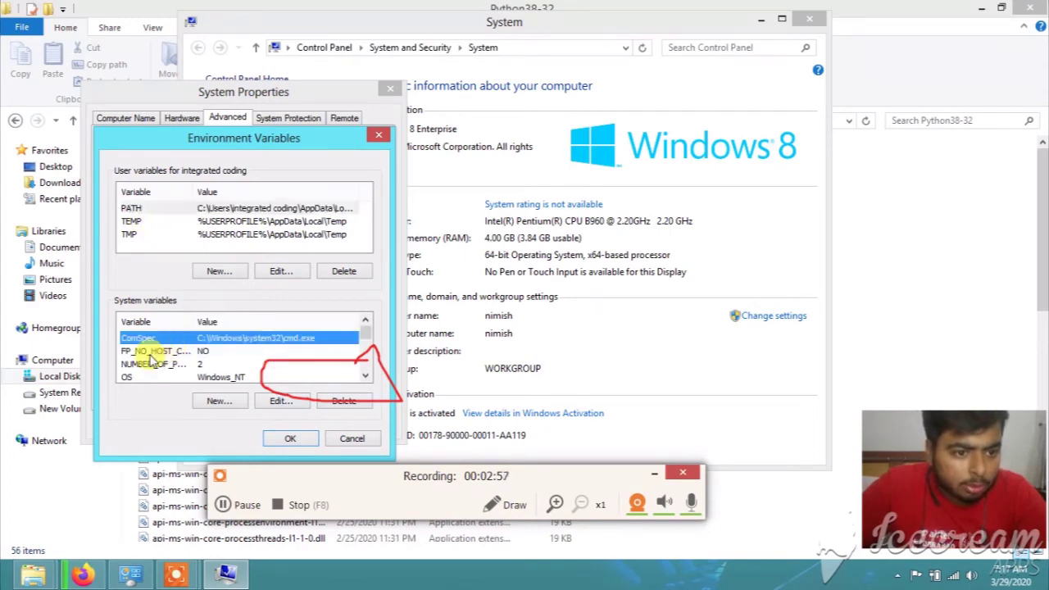
scroll(151, 359, "down", 1)
left_click(149, 365)
double_click(150, 365)
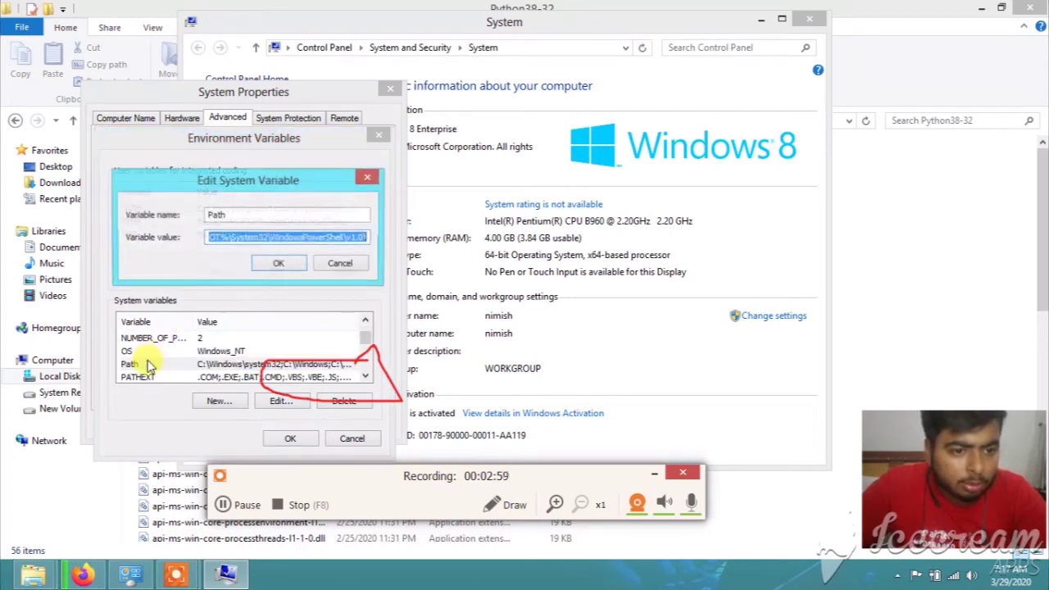
left_click(278, 263)
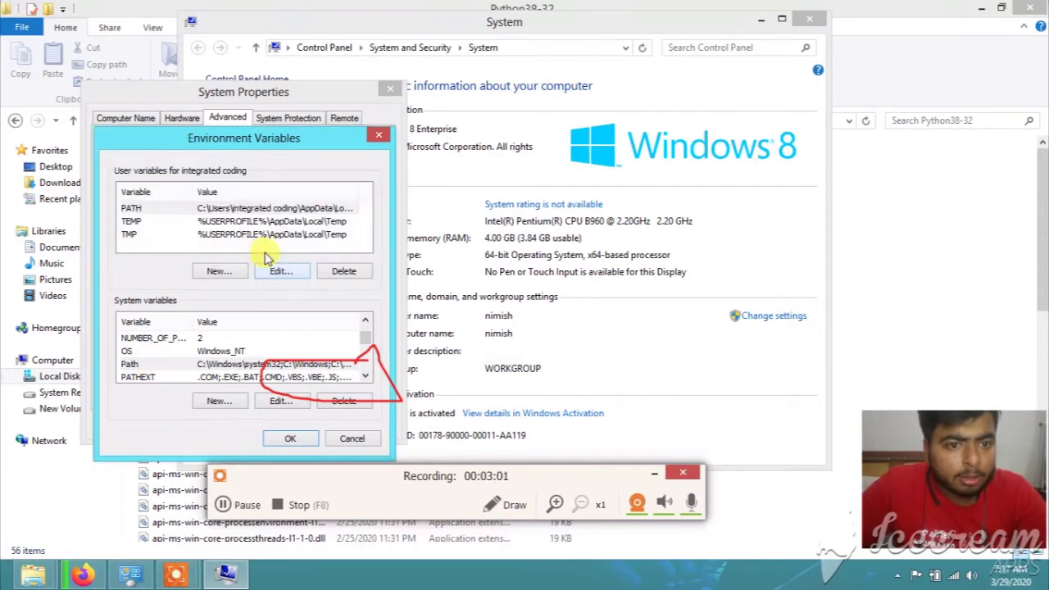
Create a user environment variable named python with the copied Python38-32 folder path as its value, and confirm the system properties.
left_click(216, 271)
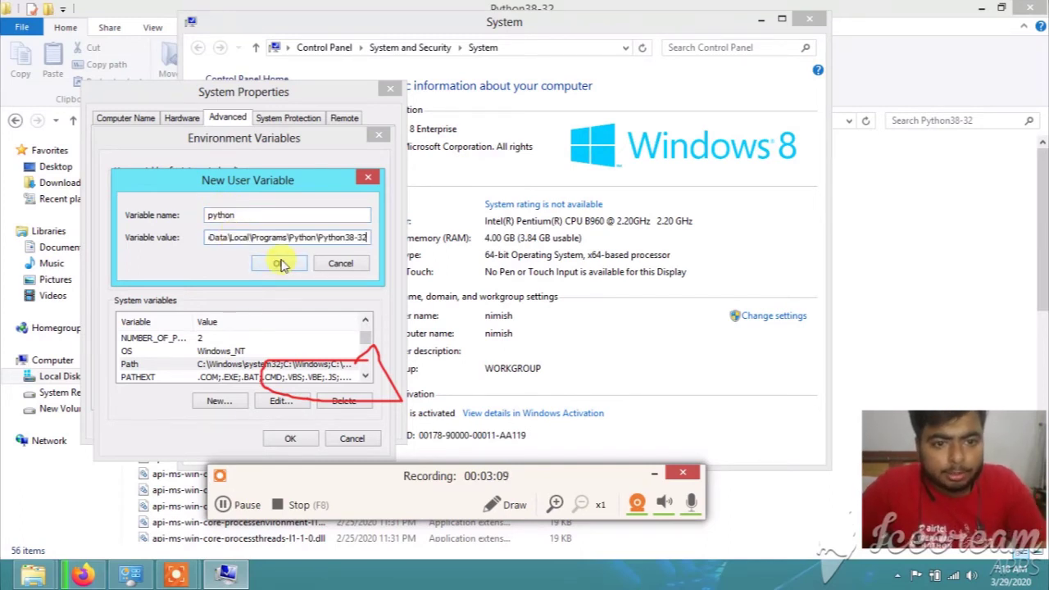
left_click(279, 263)
left_click(296, 436)
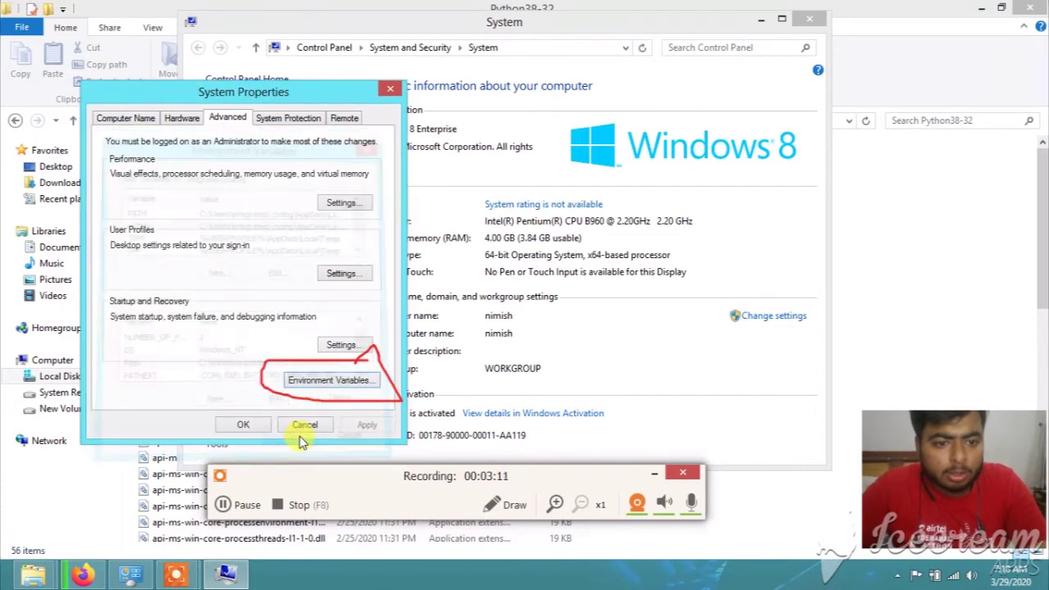
left_click(244, 425)
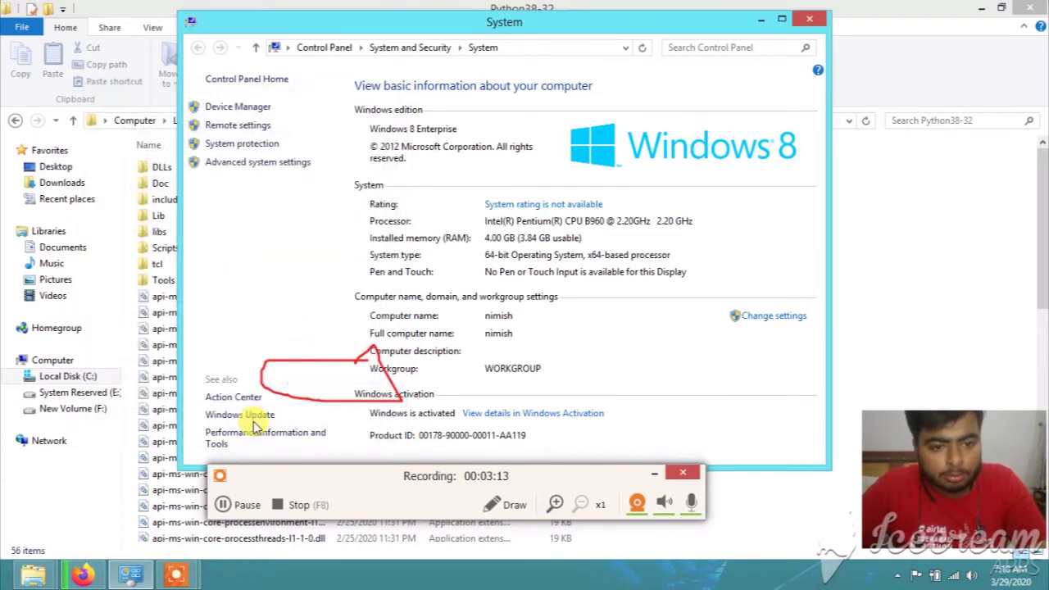
Remove the red annotation drawn on the screen and close the System window.
left_click(506, 509)
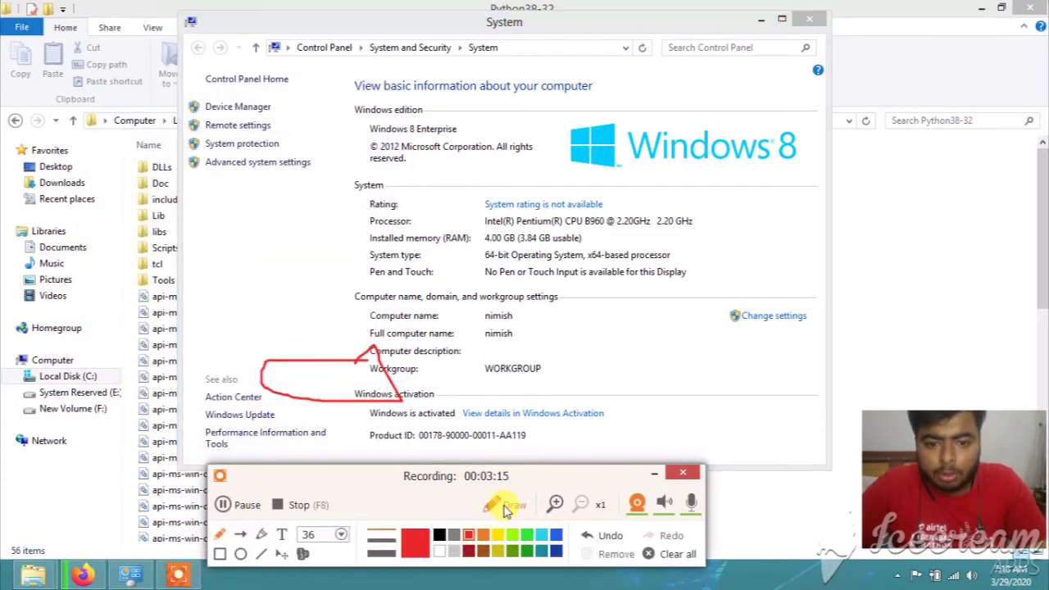
left_click(614, 539)
left_click(522, 505)
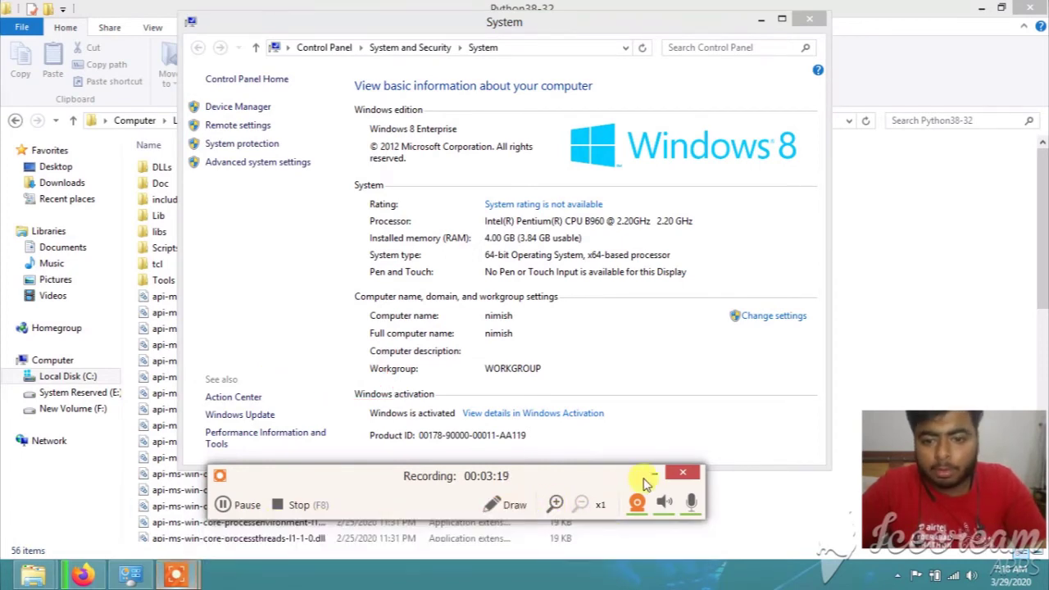
left_click(809, 22)
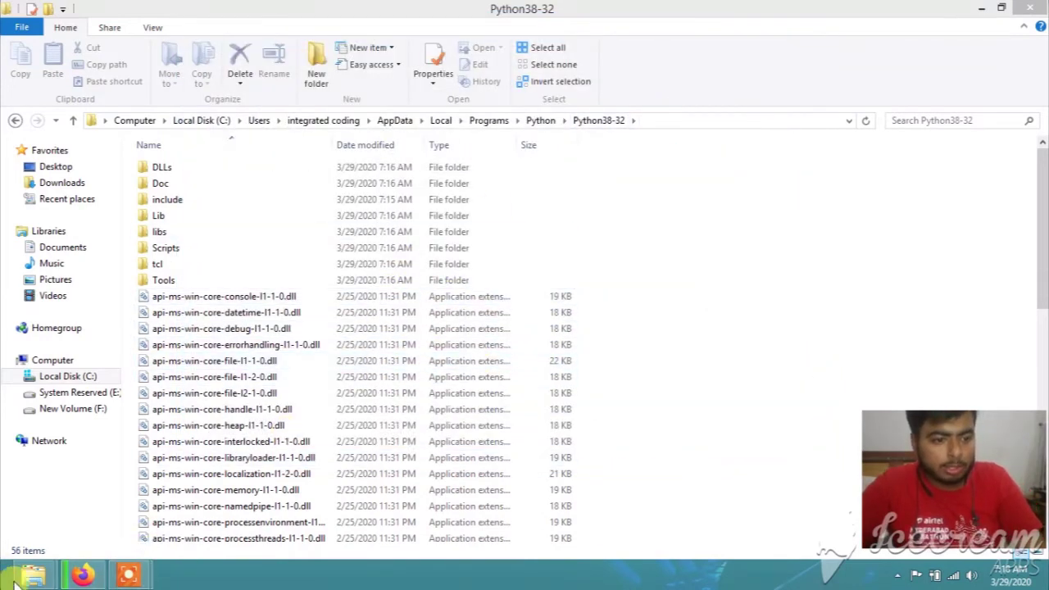
Start IDLE (Python 3.8 32-bit), evaluate 2+3 in the shell to test the installation, and close the shell.
left_click(57, 536)
scroll(348, 407, "right", 5)
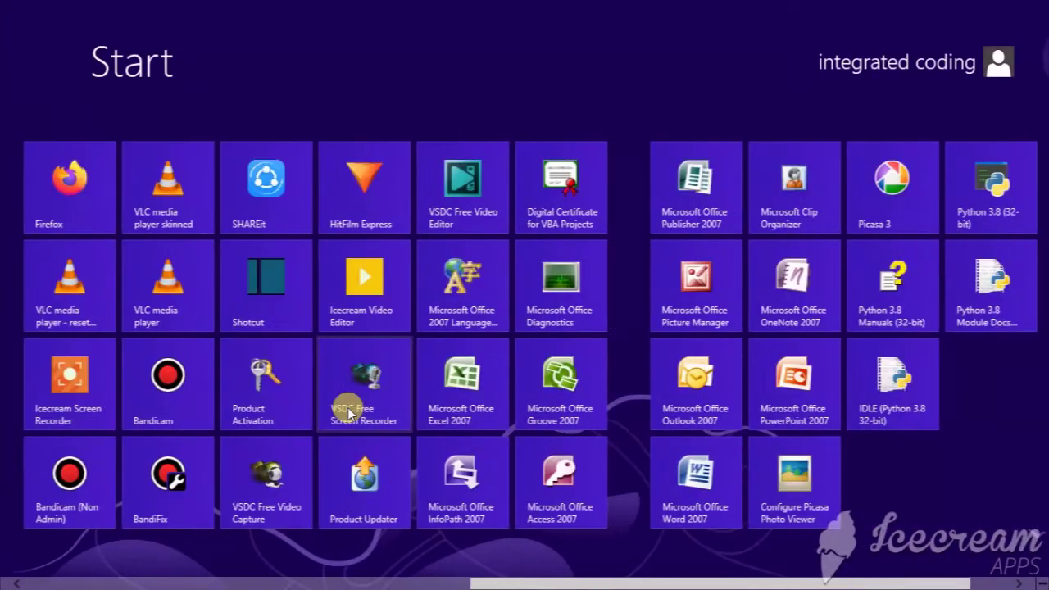
left_click(802, 383)
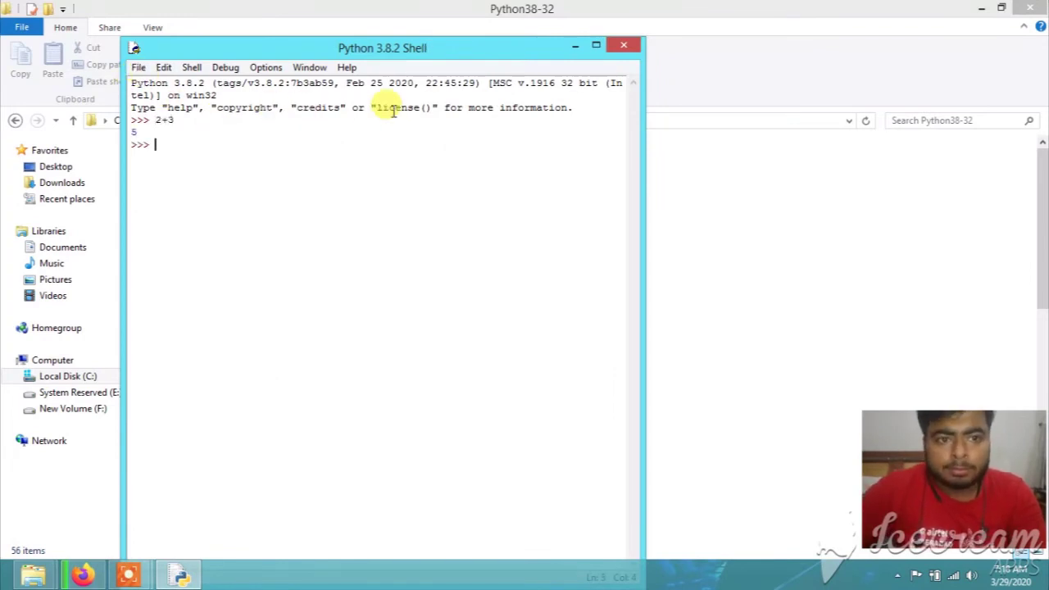
left_click(630, 46)
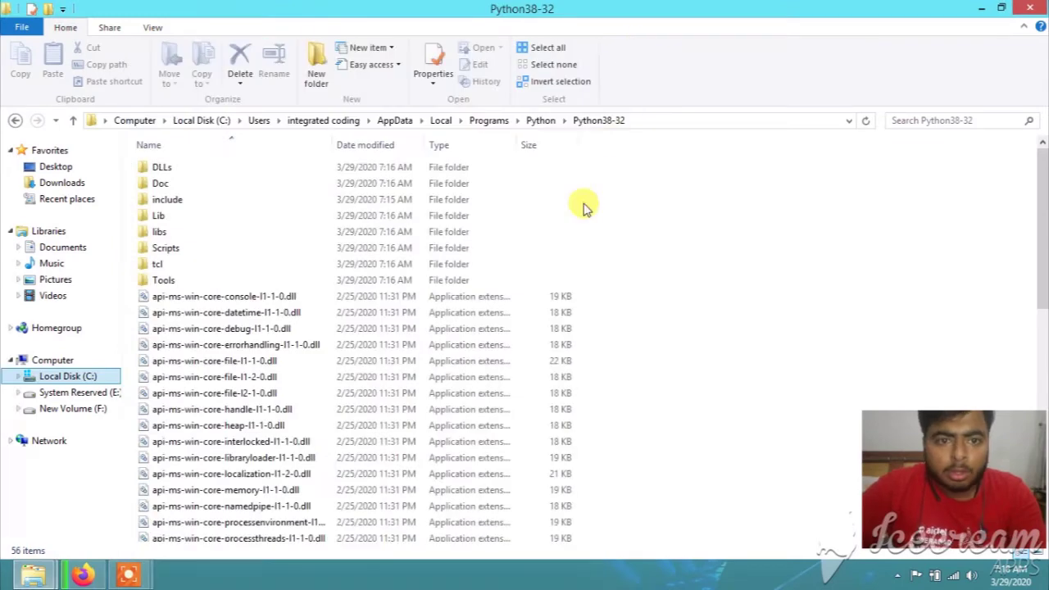
Switch to Firefox, search Google for pydroid in a new tab, and open the Pydroid 3 Google Play result in another tab.
left_click(80, 576)
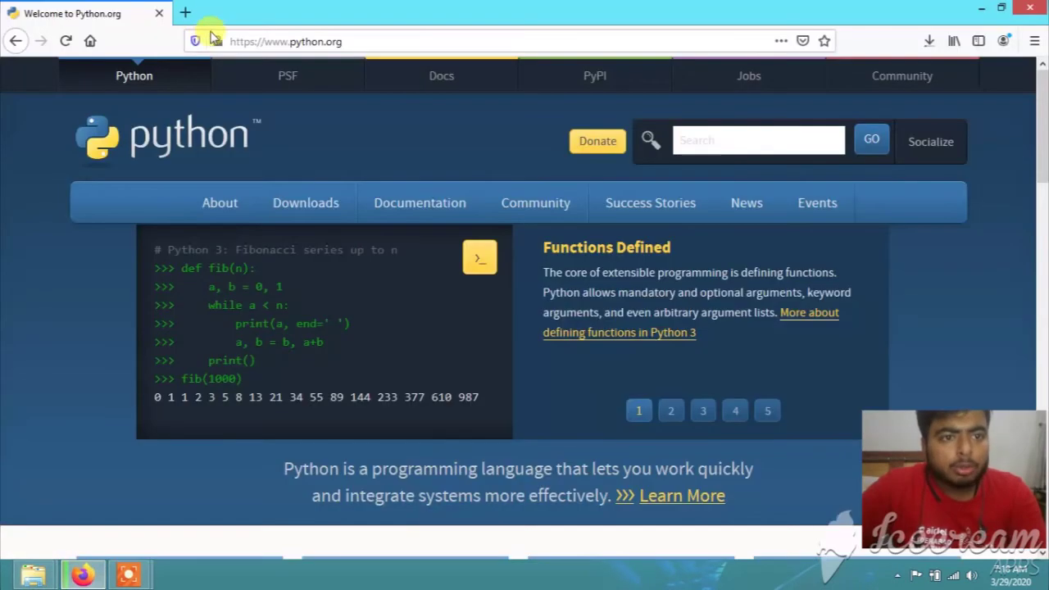
left_click(187, 13)
type("pydroid")
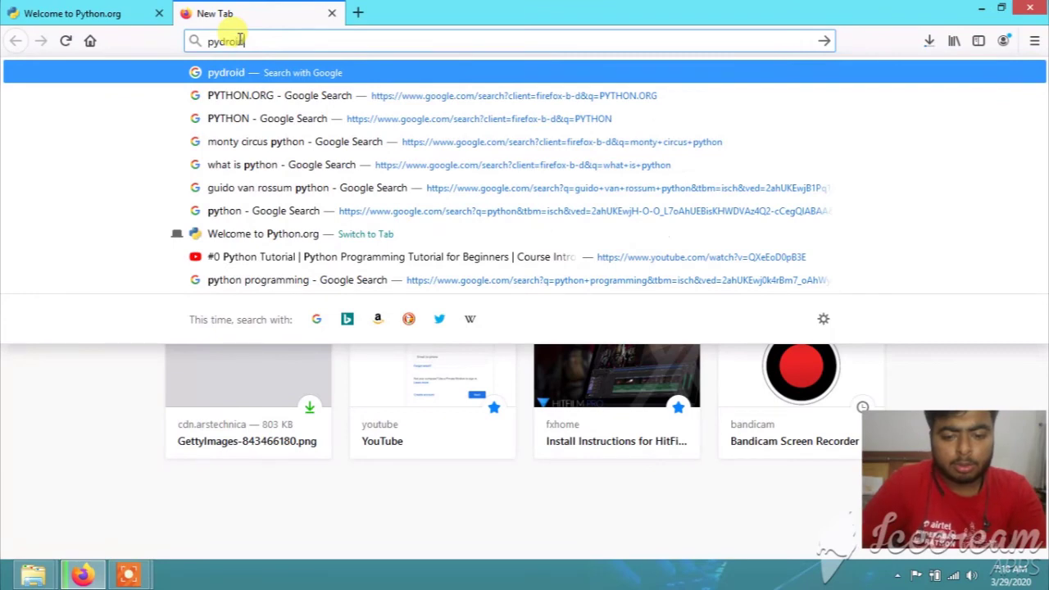
key("Return")
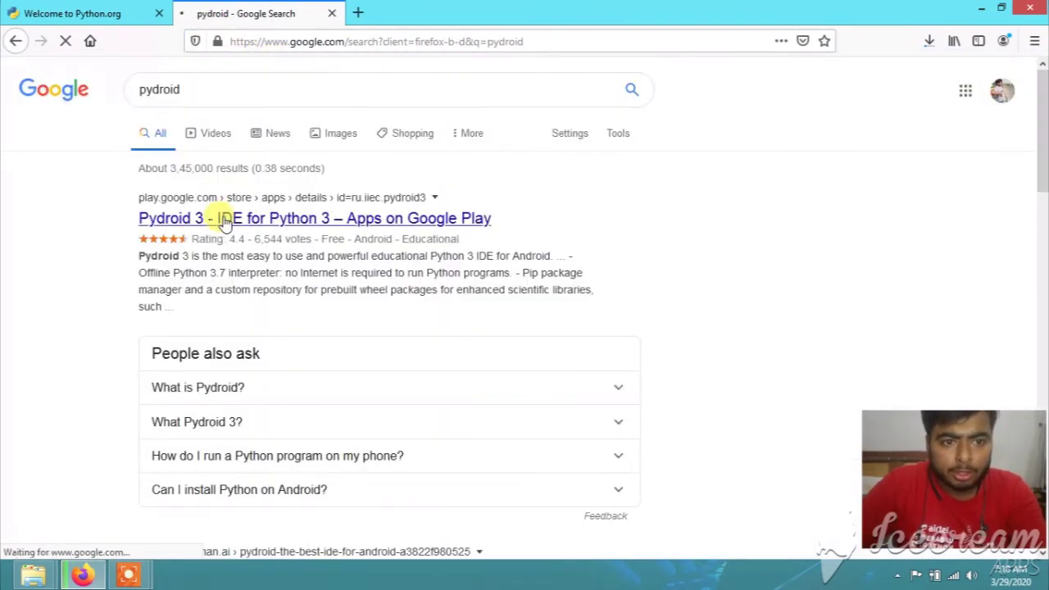
right_click(250, 214)
left_click(259, 225)
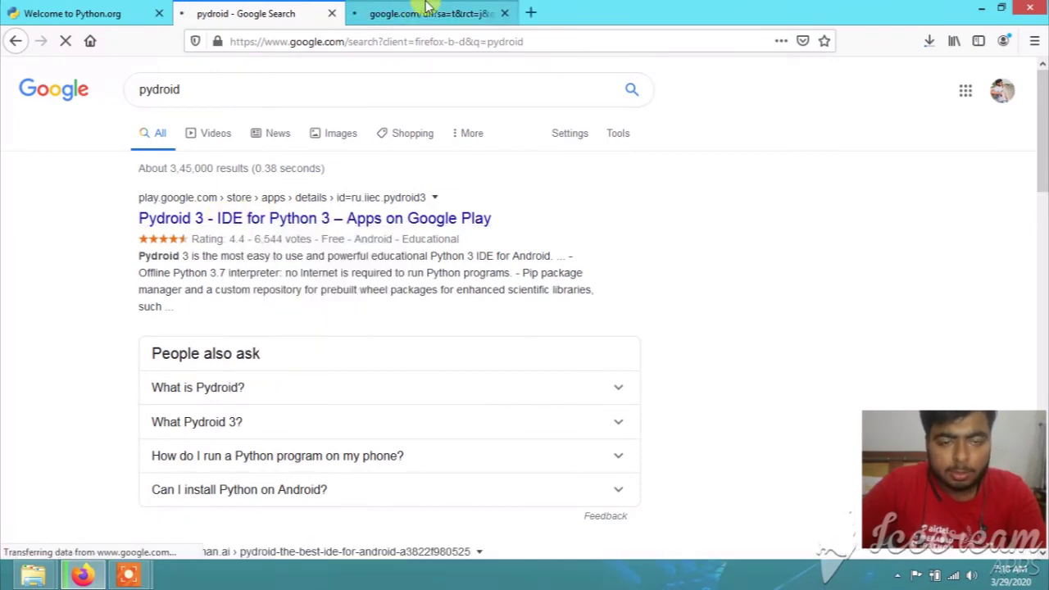
Examine the Pydroid 3 page on Google Play, and close it along with the pydroid search results.
left_click(98, 11)
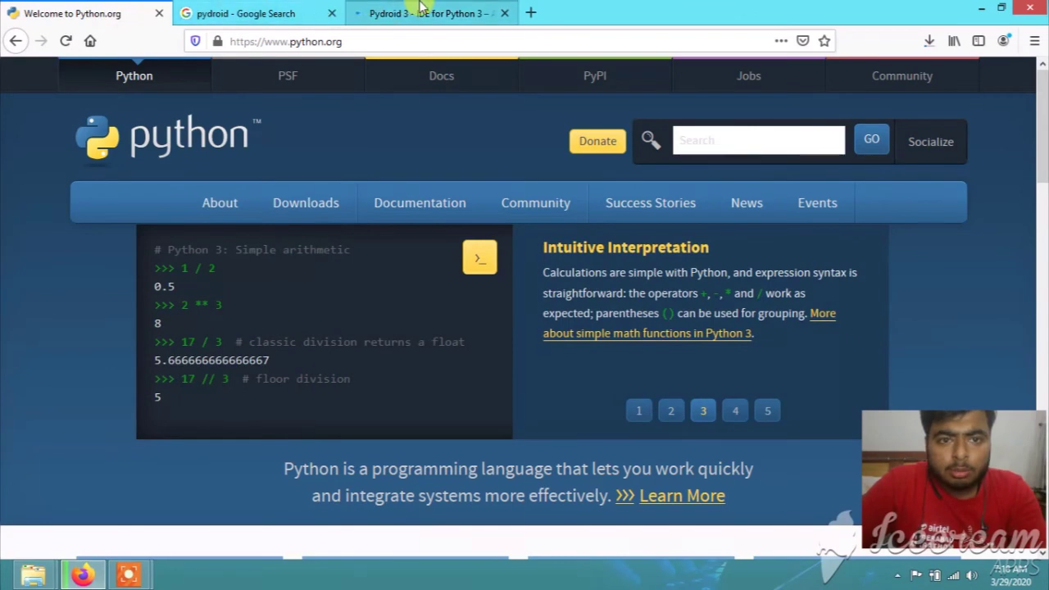
left_click(389, 12)
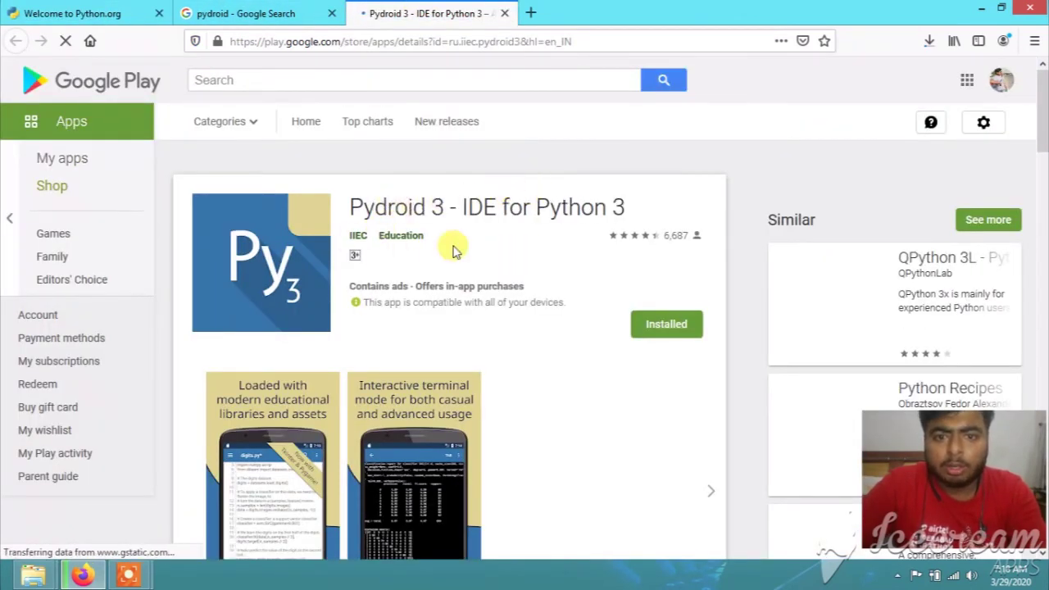
left_click(262, 13)
left_click(275, 87)
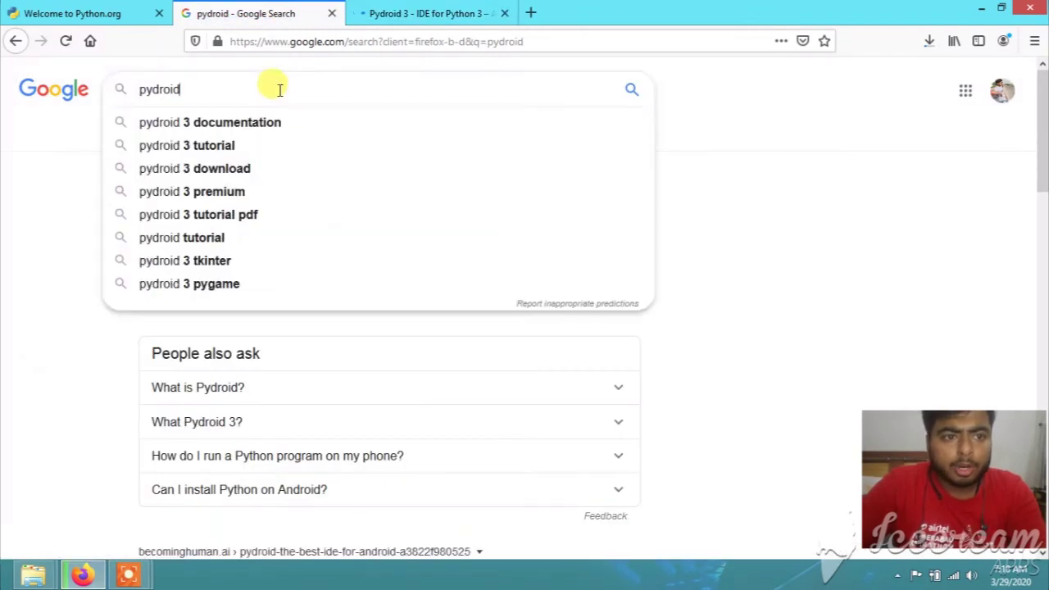
left_click(370, 13)
left_click(289, 15)
left_click(398, 13)
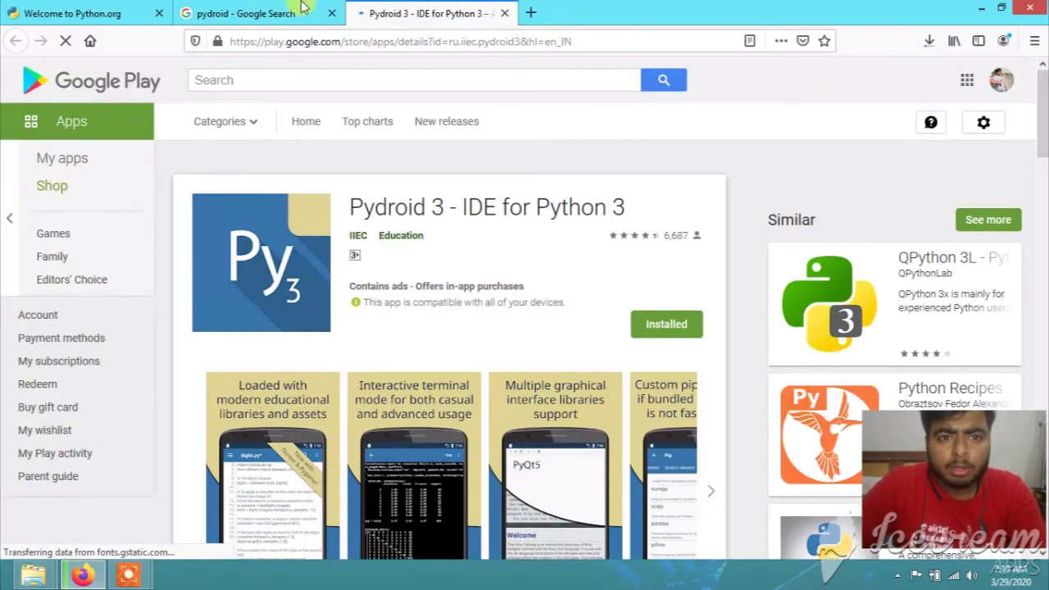
left_click(276, 12)
left_click(361, 13)
left_click(331, 14)
left_click(328, 14)
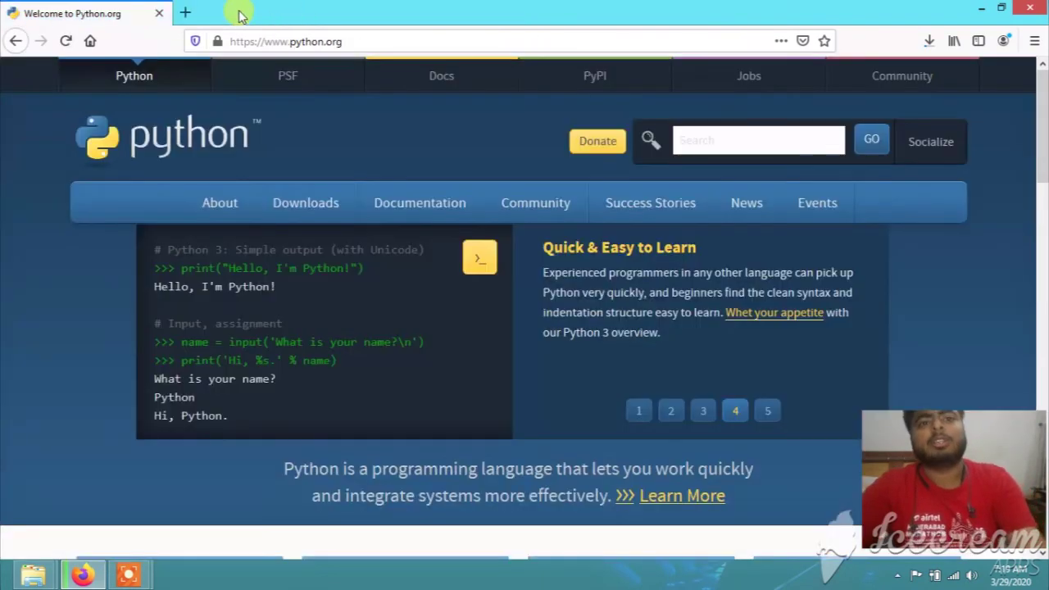
left_click(187, 14)
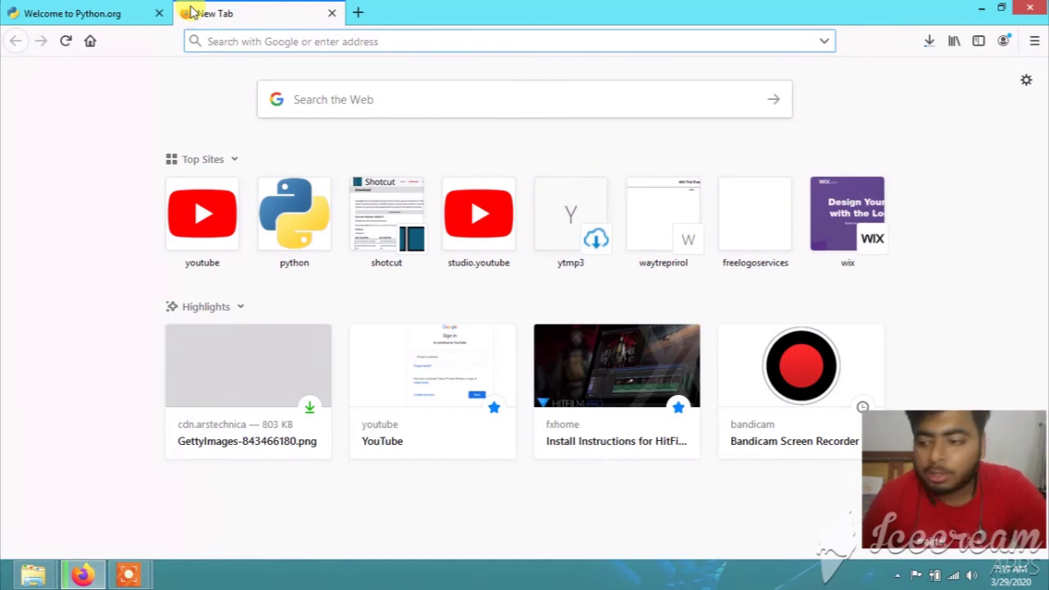
left_click(168, 8)
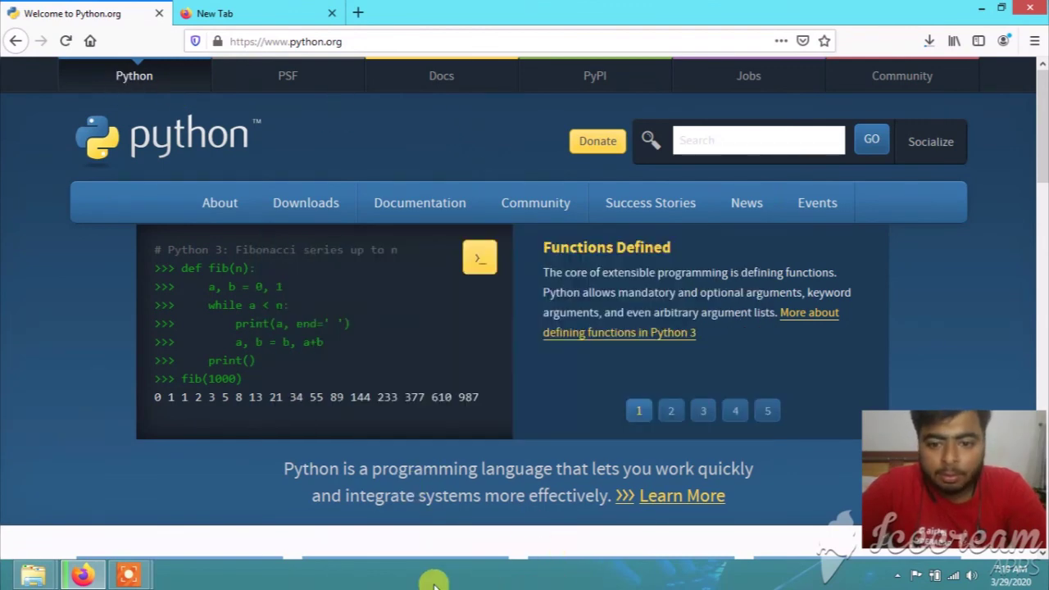
mouse_move(128, 574)
left_click(227, 510)
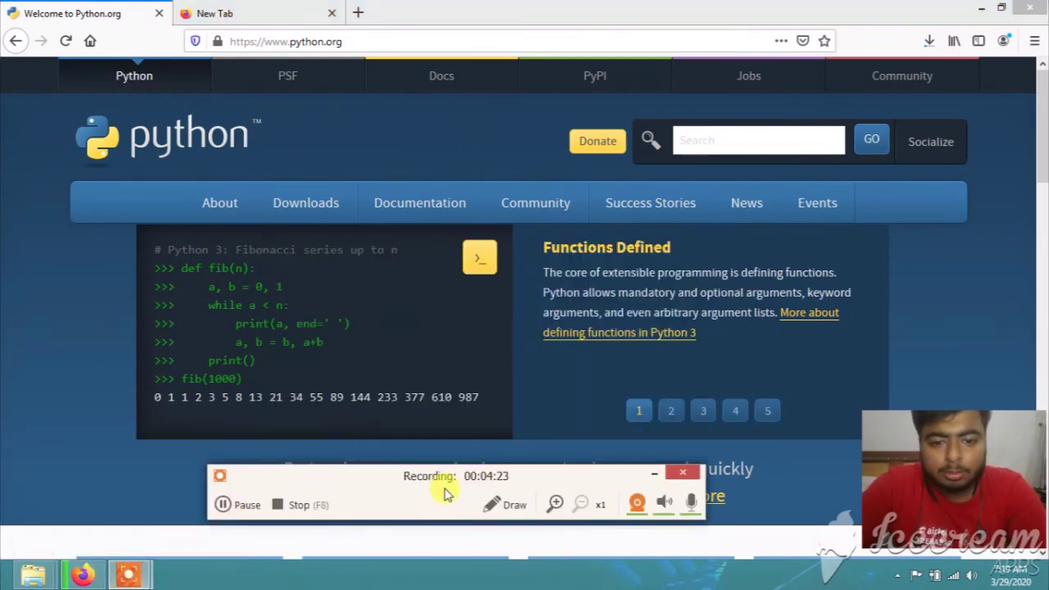